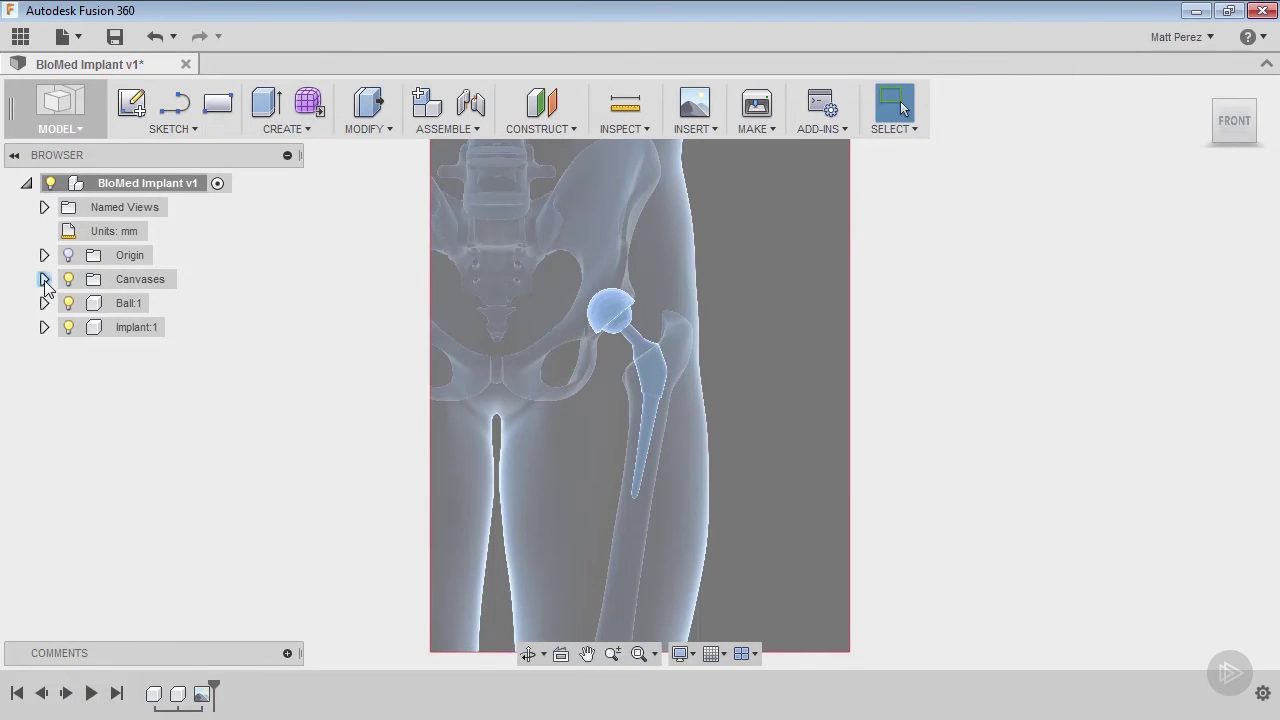
Expand the Canvases folder and select the X-ray canvas shutterstock_130093622
click(44, 279)
click(125, 303)
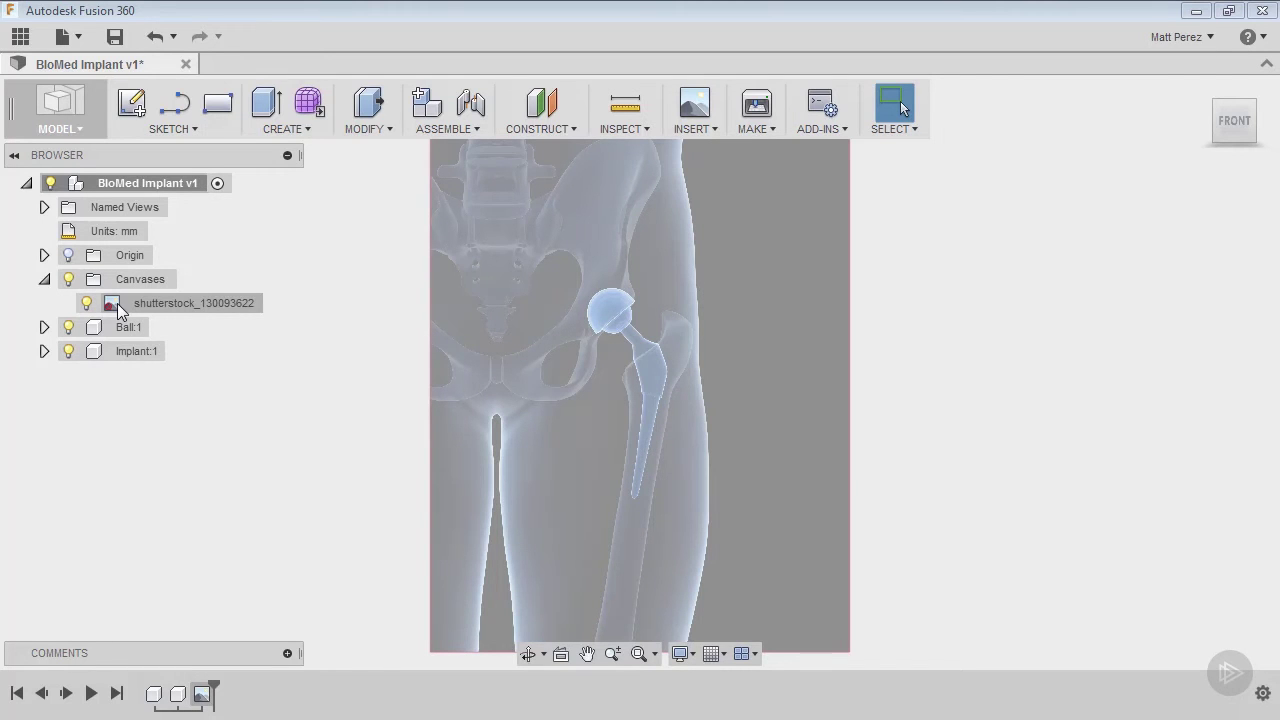
Calibrate the X-ray canvas so the implant ball's diameter measures 76 mm
right_click(117, 303)
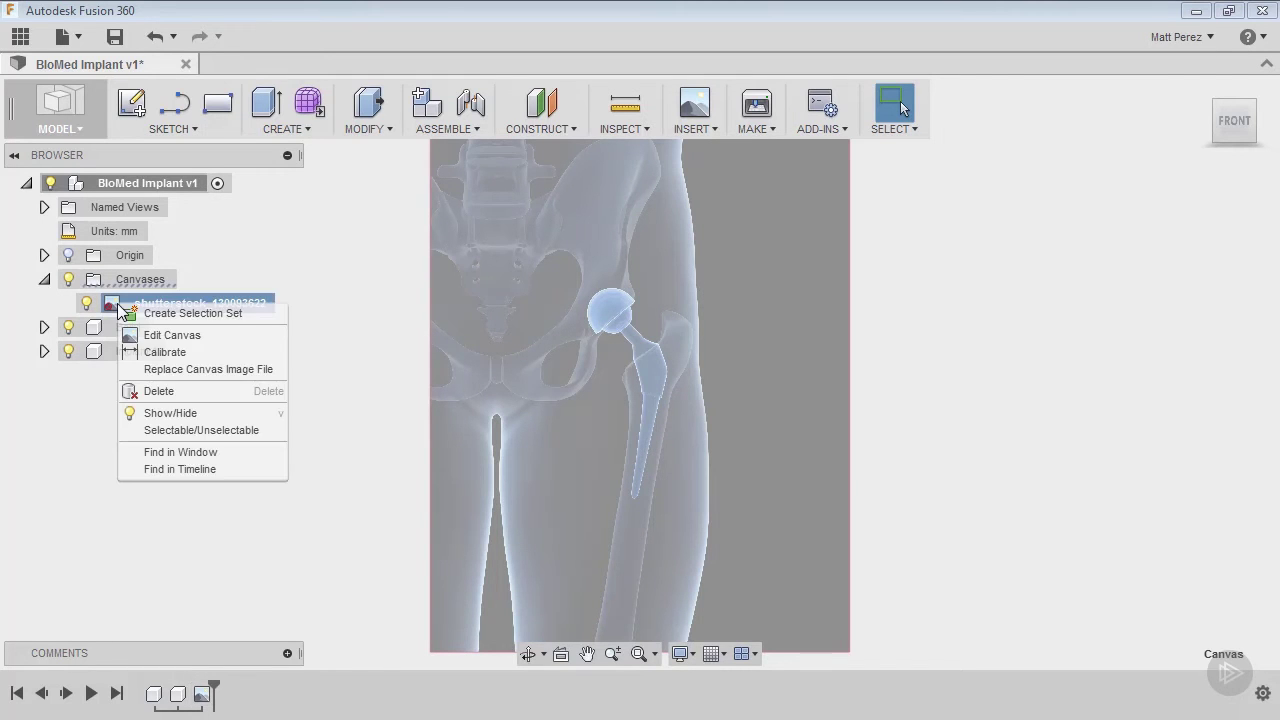
click(164, 353)
scroll(620, 320, up, 4)
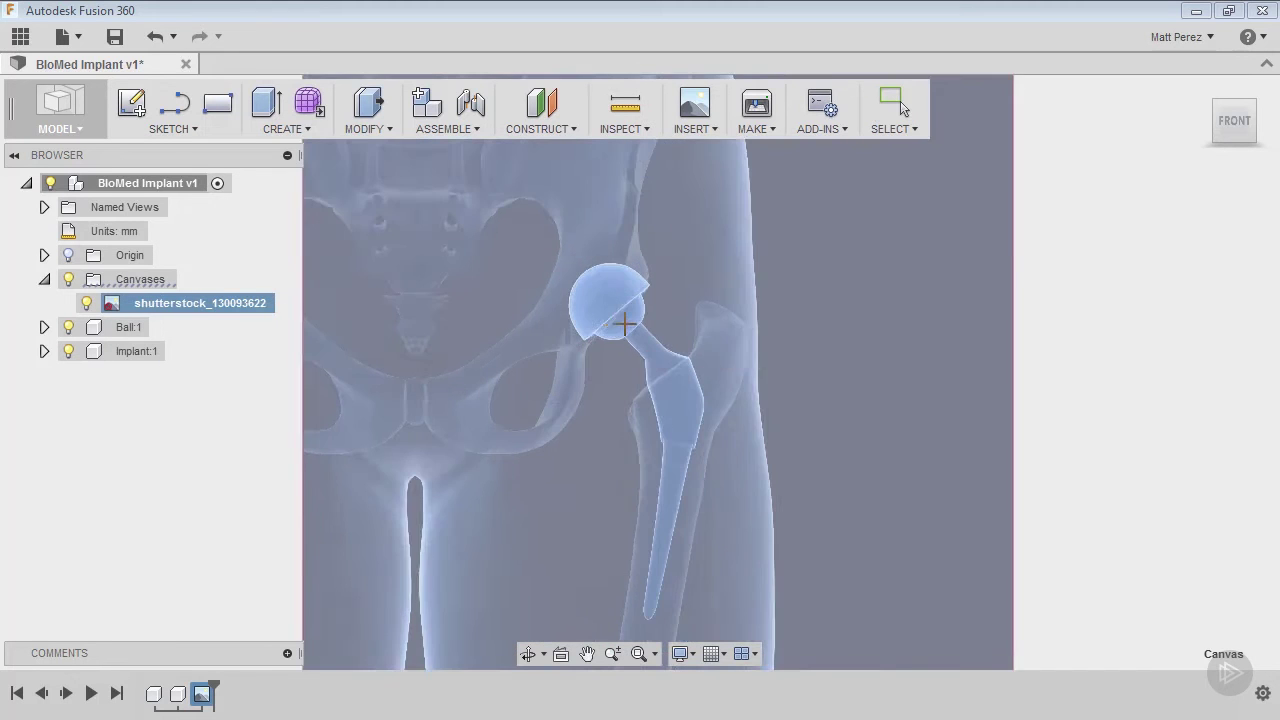
scroll(614, 306, up, 3)
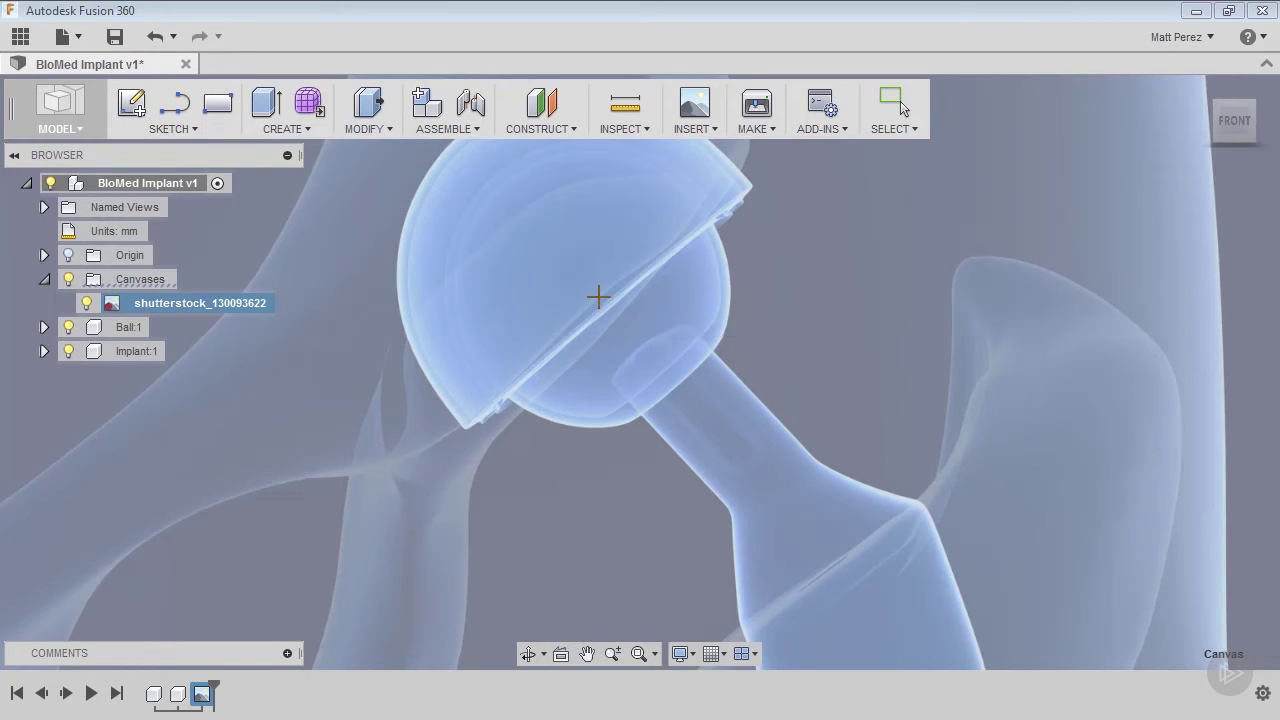
click(597, 296)
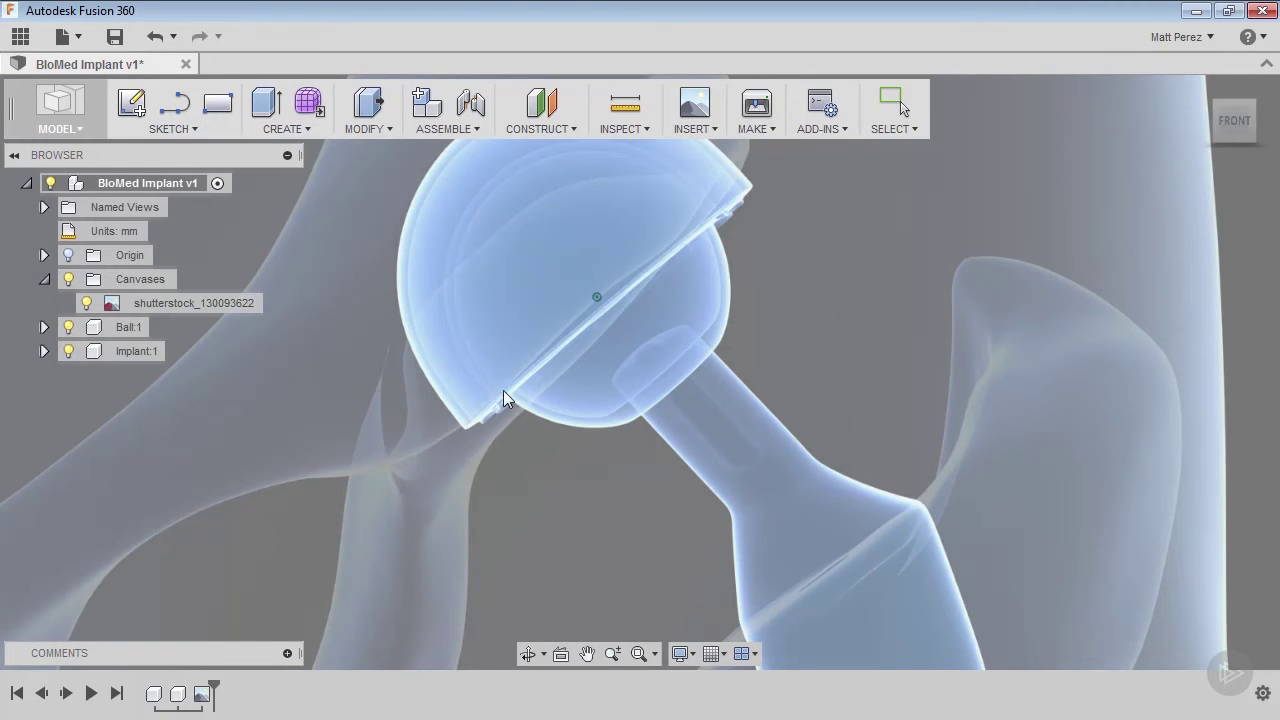
click(503, 390)
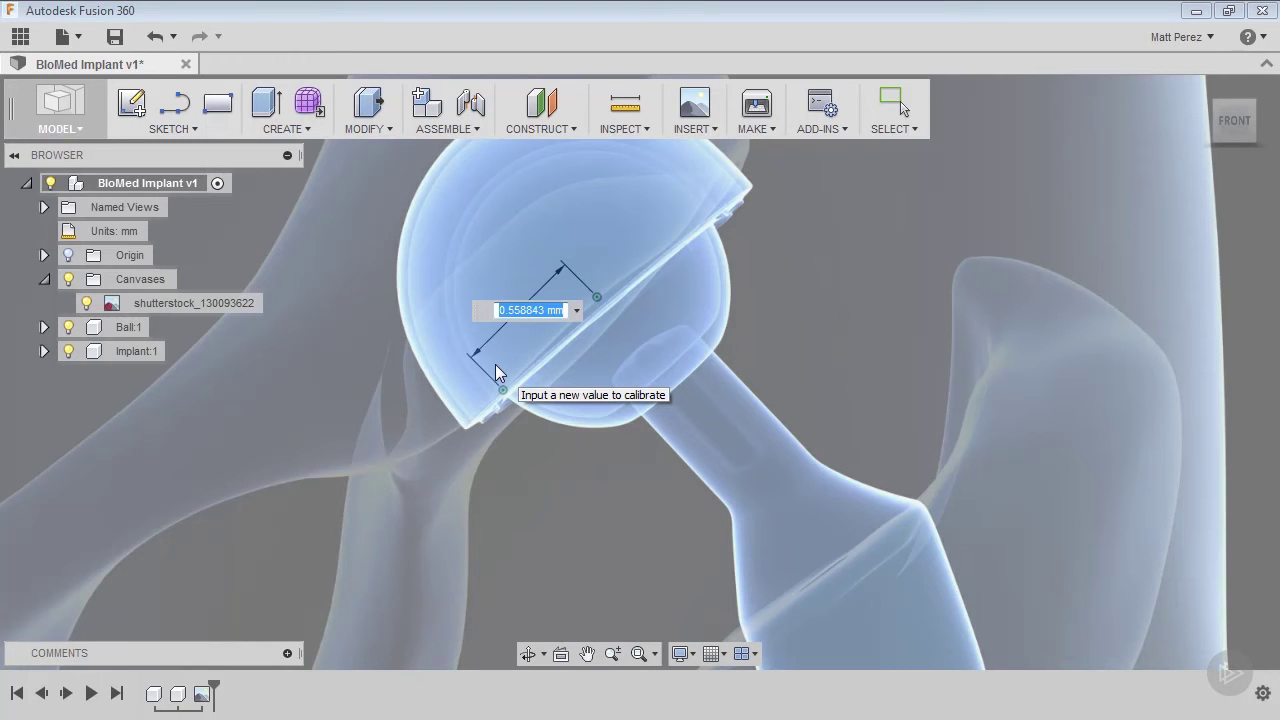
text(76)
key(Return)
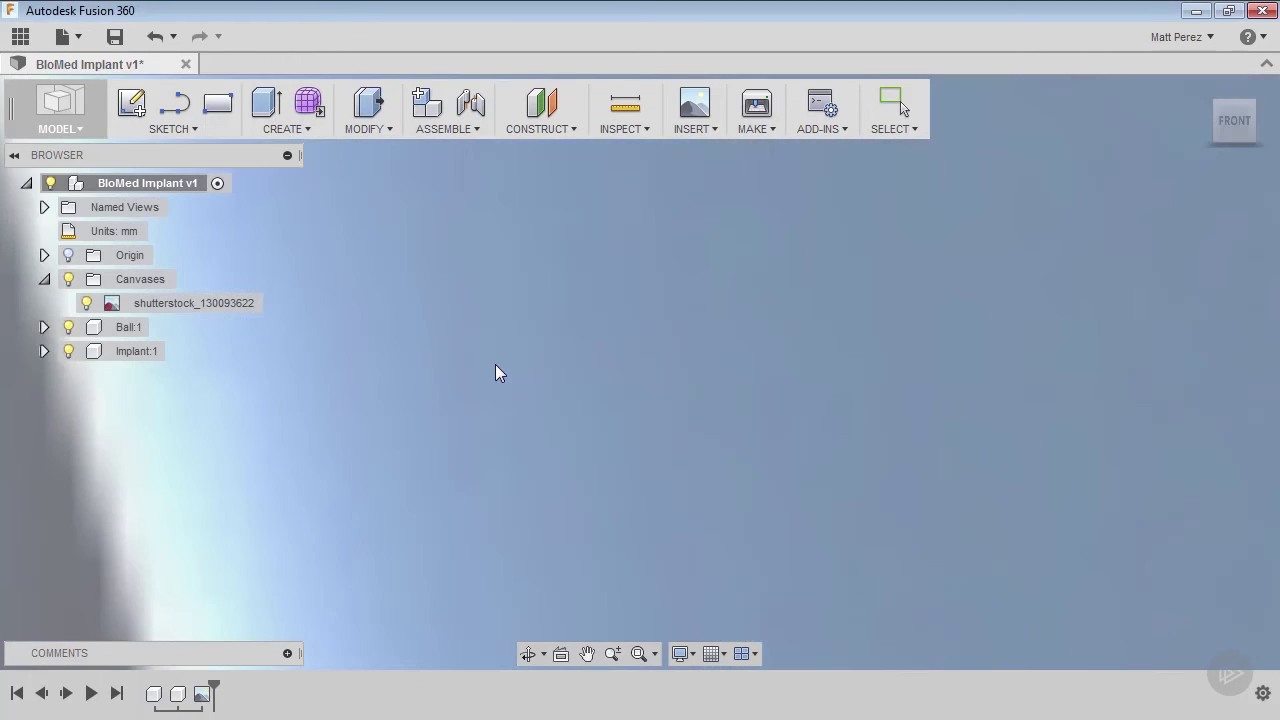
Fit the view so the calibrated X-ray, ball and implant stem are fully visible
click(638, 654)
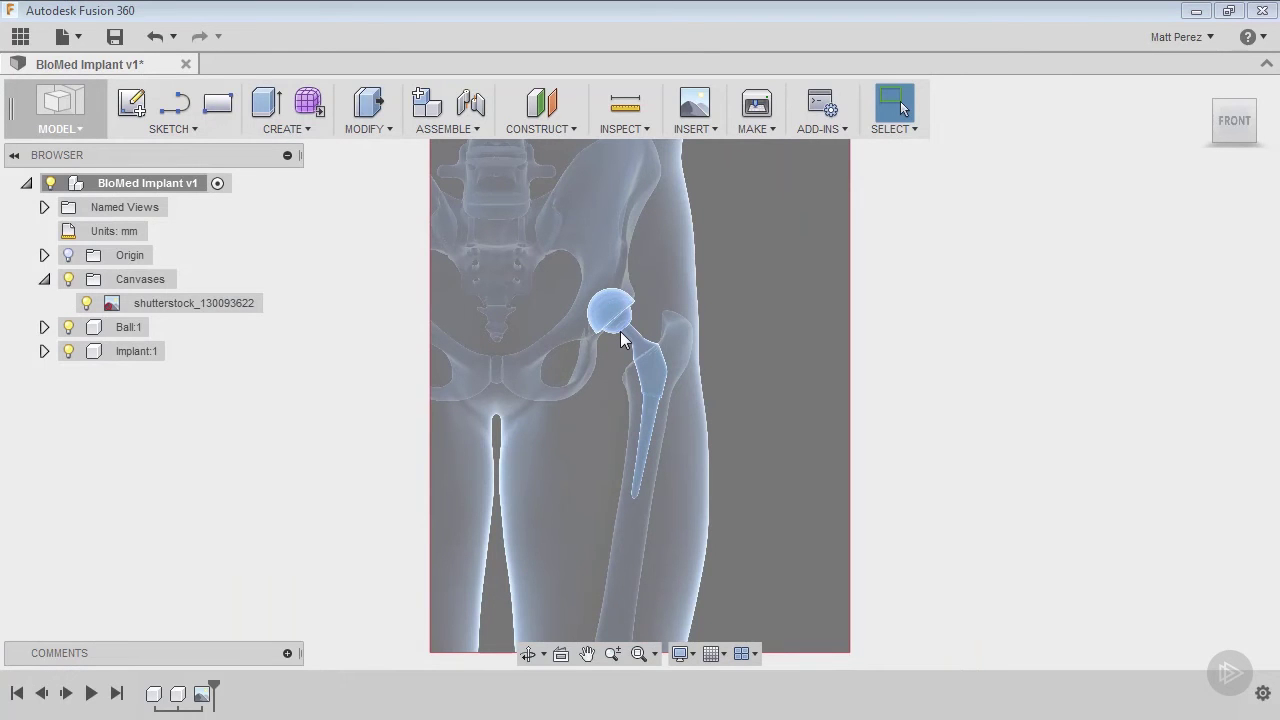
Save a new version with the description 'Canvas Image Inserted'
click(115, 37)
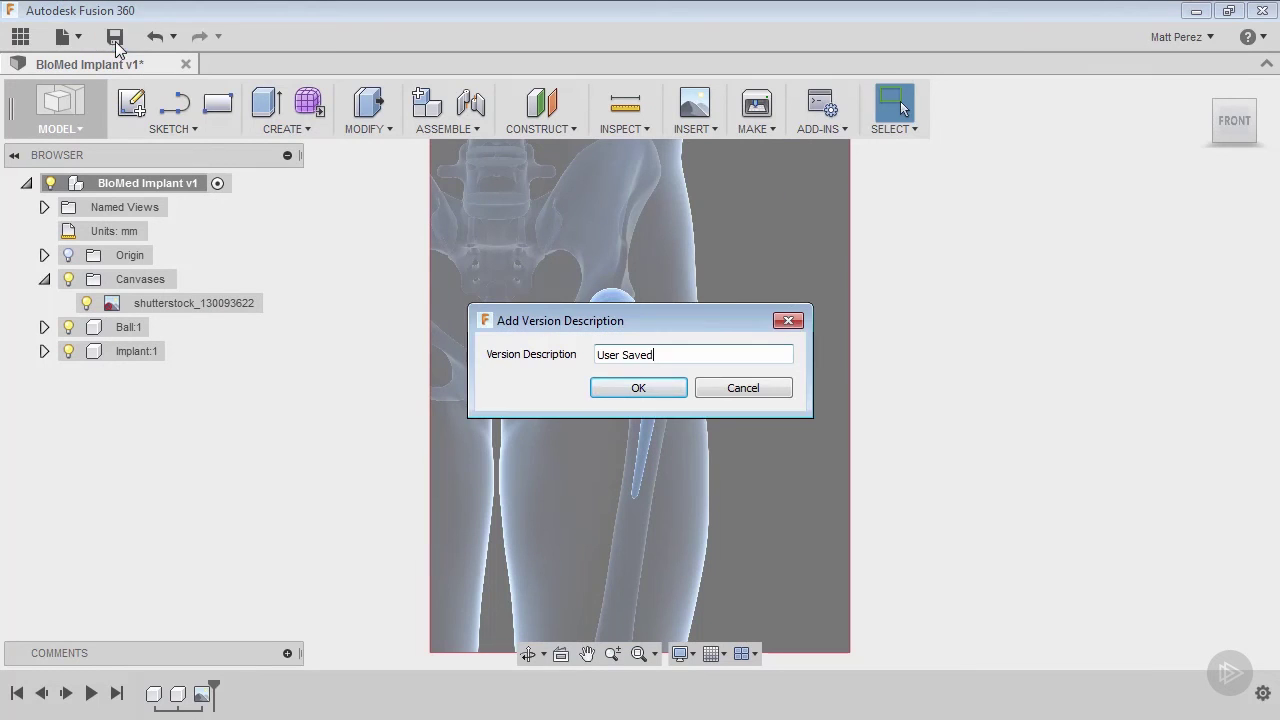
drag(690, 355, 505, 362)
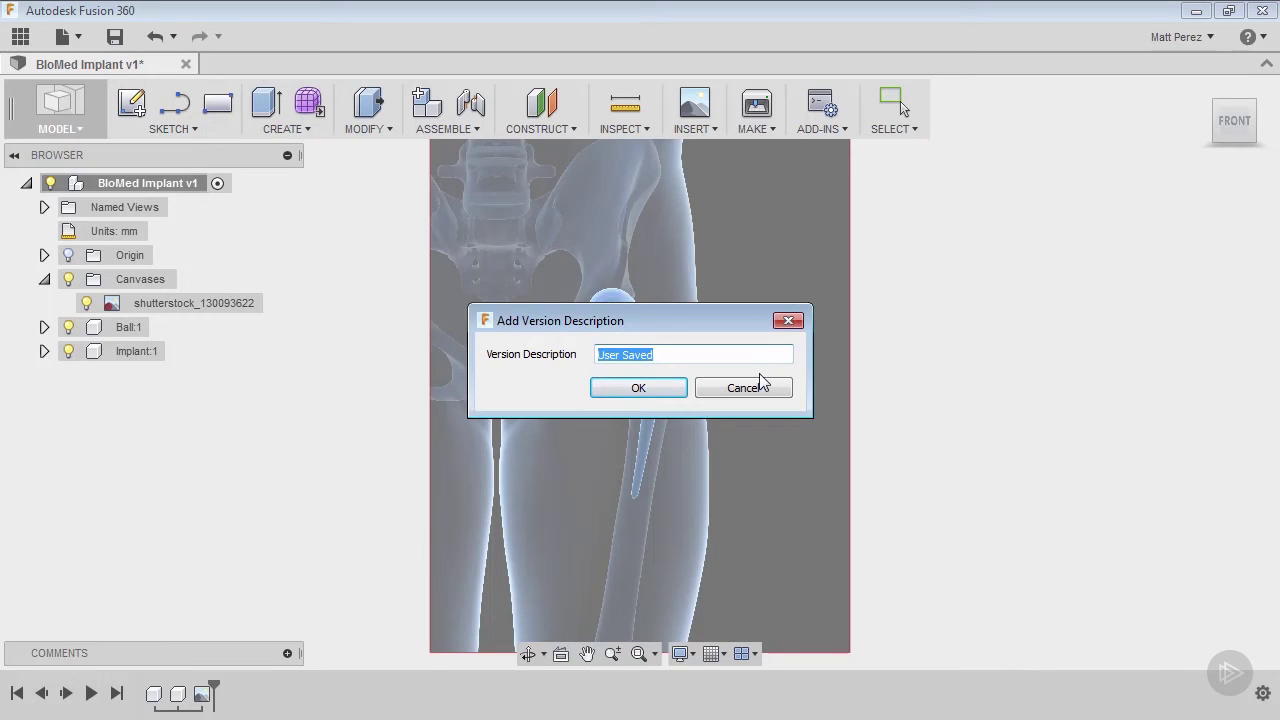
text(Ca)
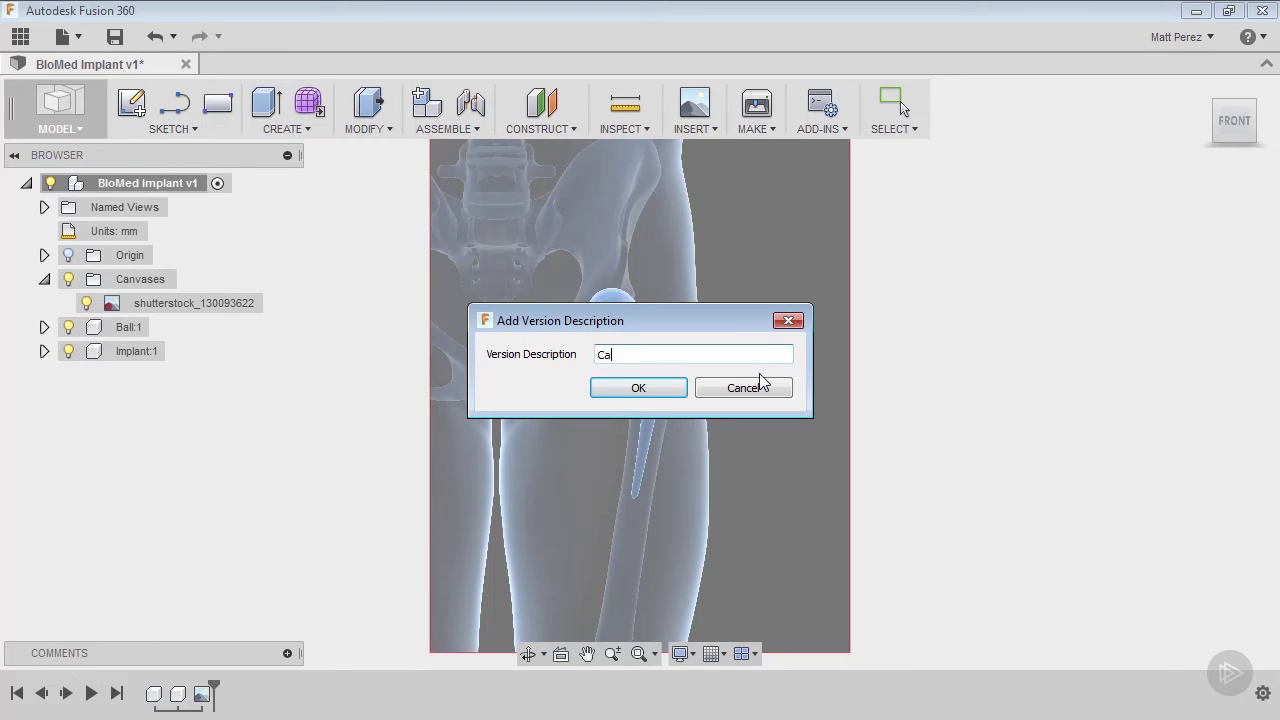
text(nvas Image Inserted)
key(Return)
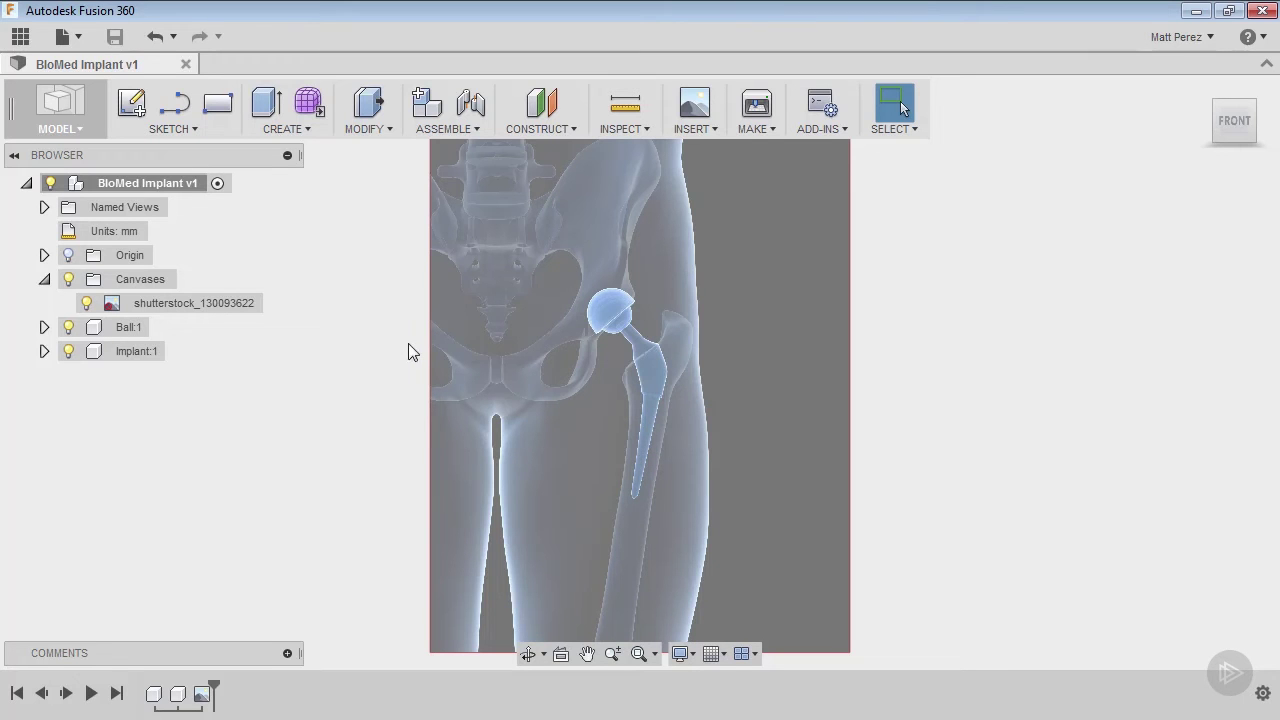
Start an Attached Canvas on the hip plane using the image shutterstock_357691580
click(705, 127)
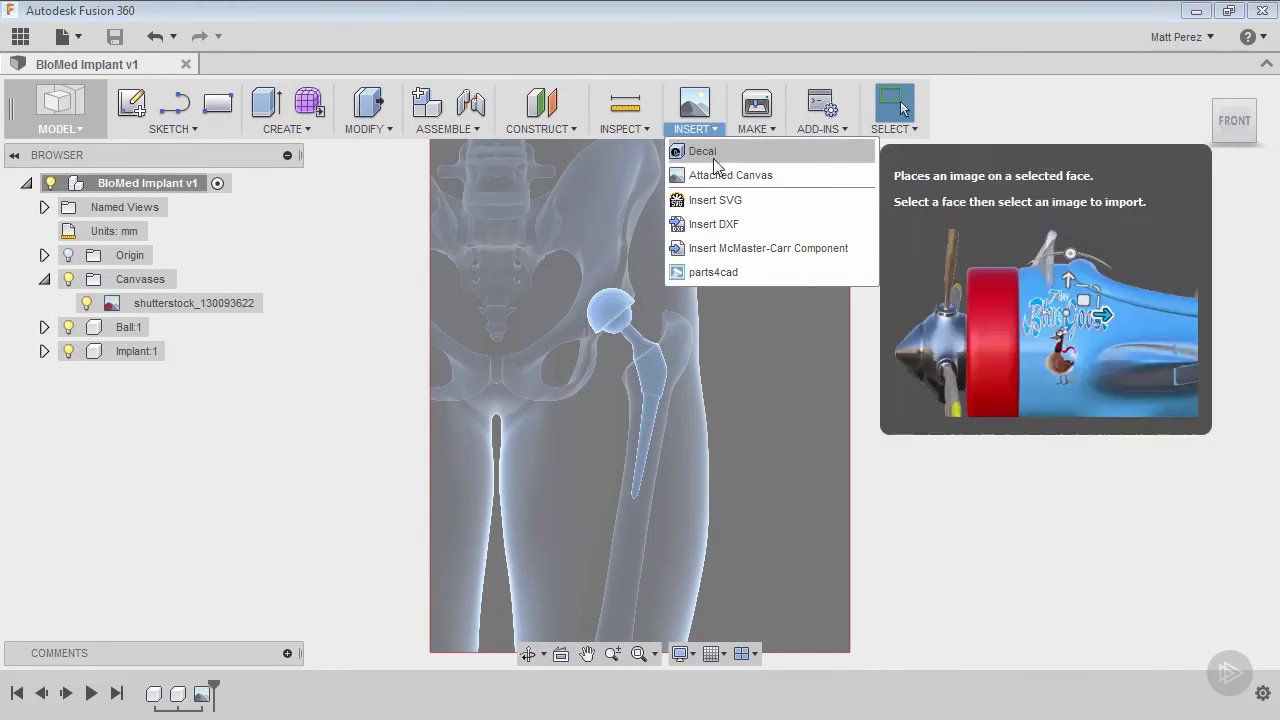
click(718, 177)
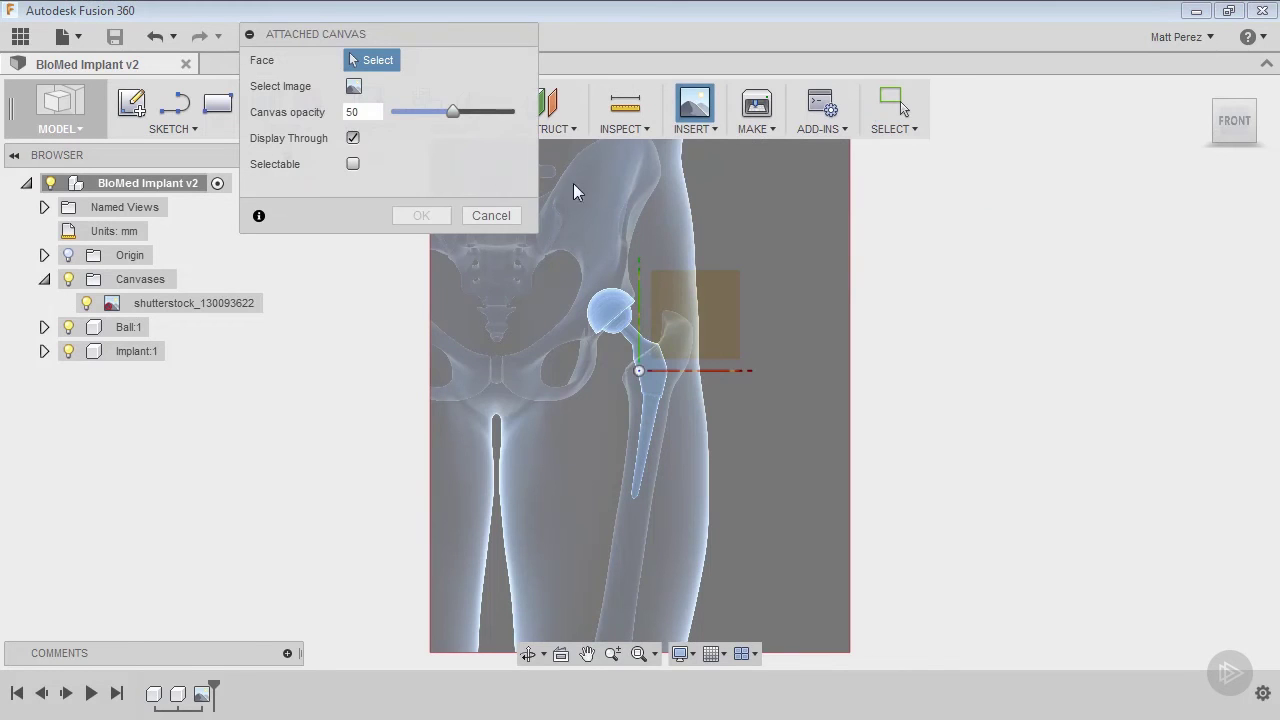
click(700, 311)
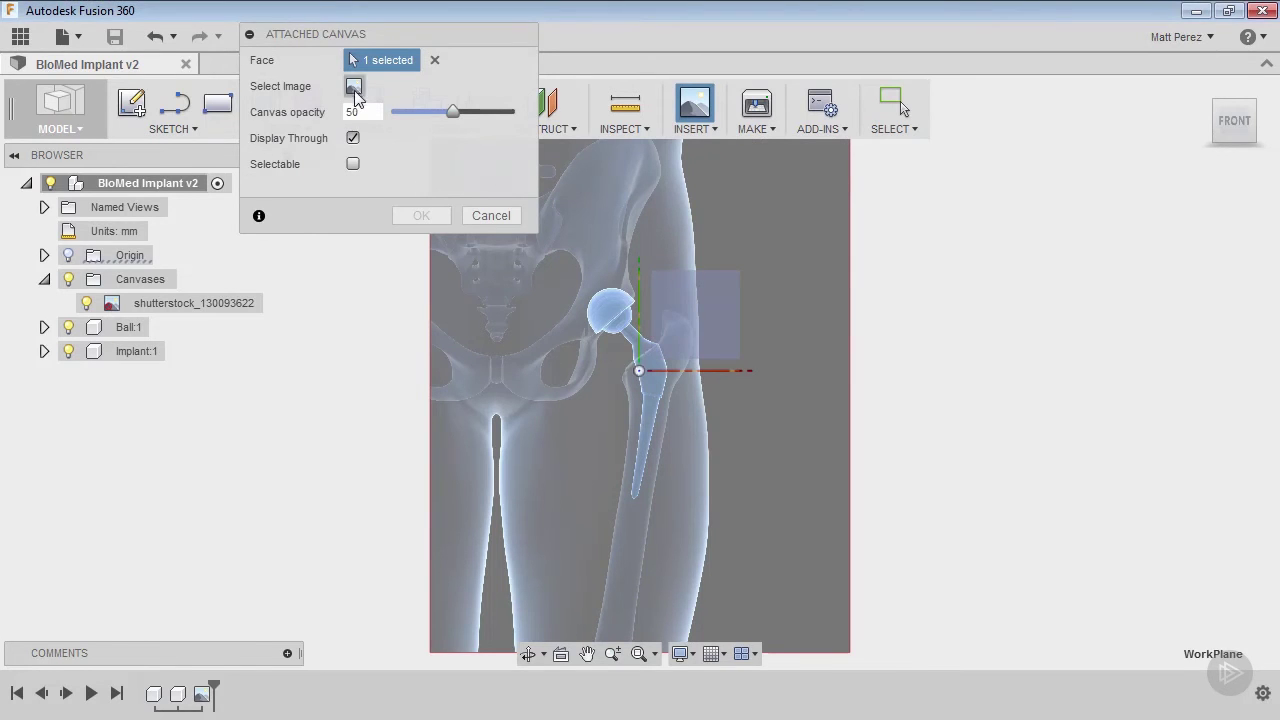
click(356, 87)
click(700, 292)
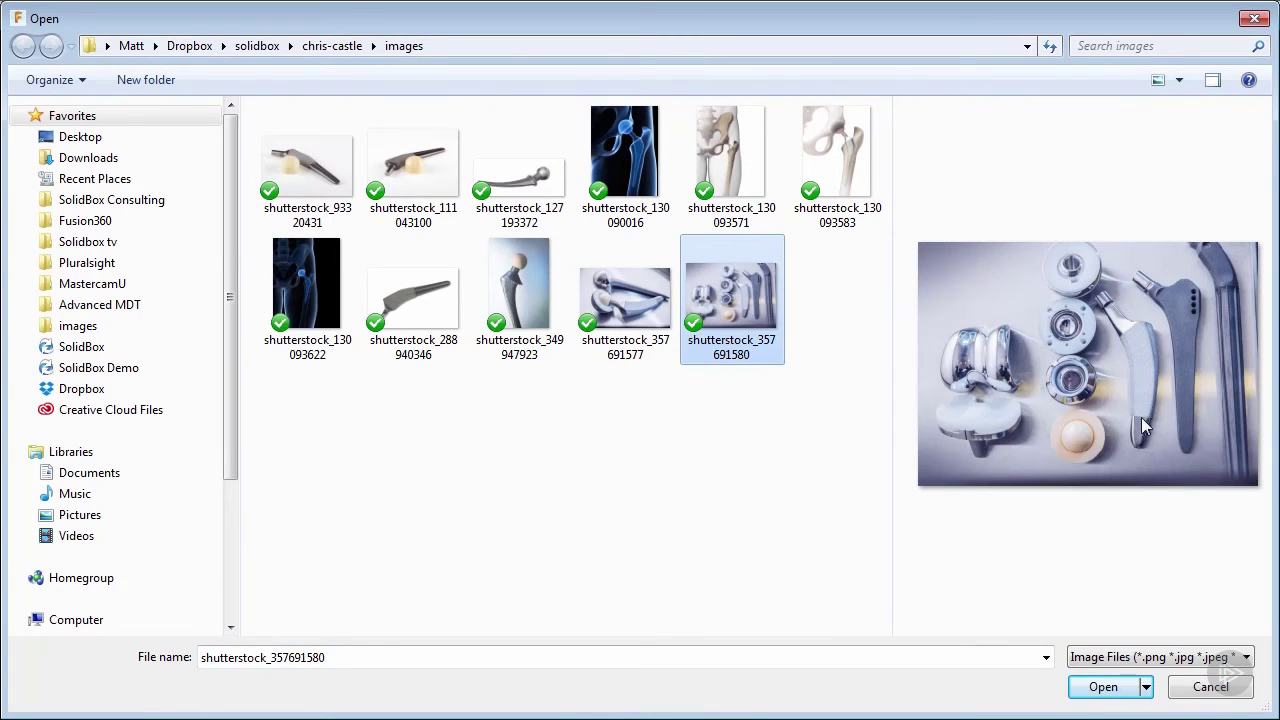
Load the implant photo onto the canvas and scale it up about 18.5 times
click(1126, 688)
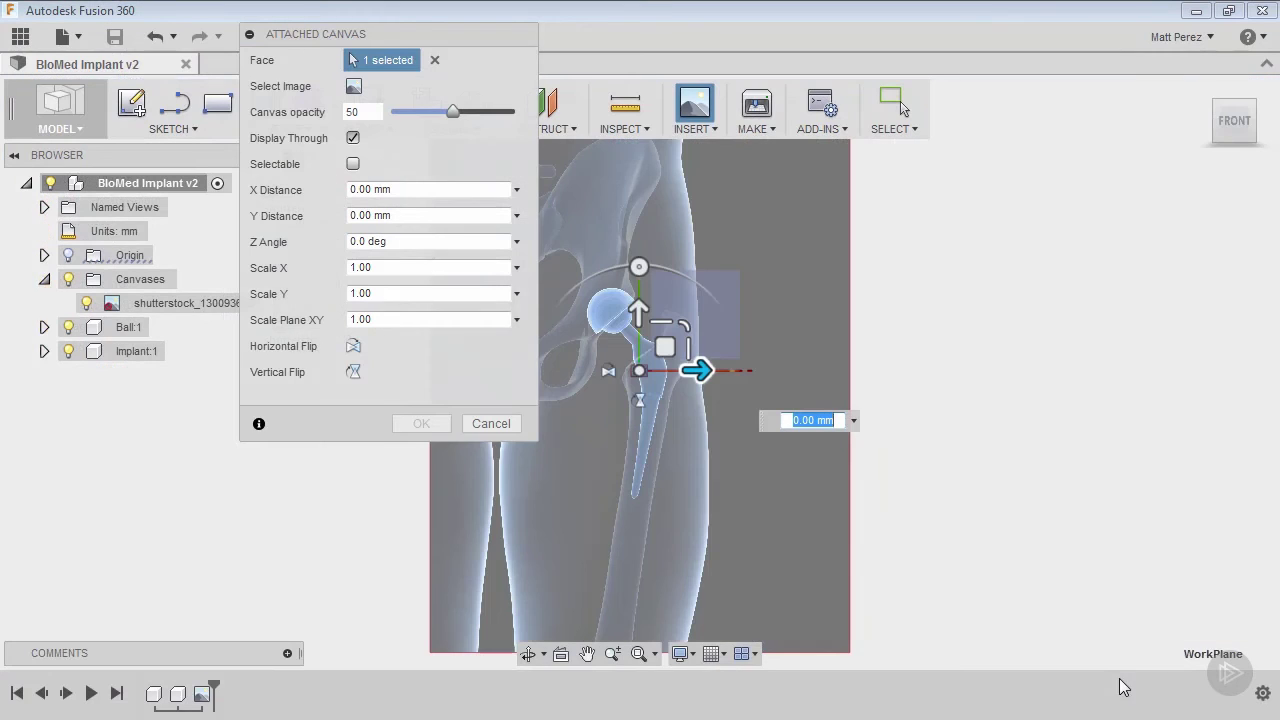
scroll(652, 376, up, 5)
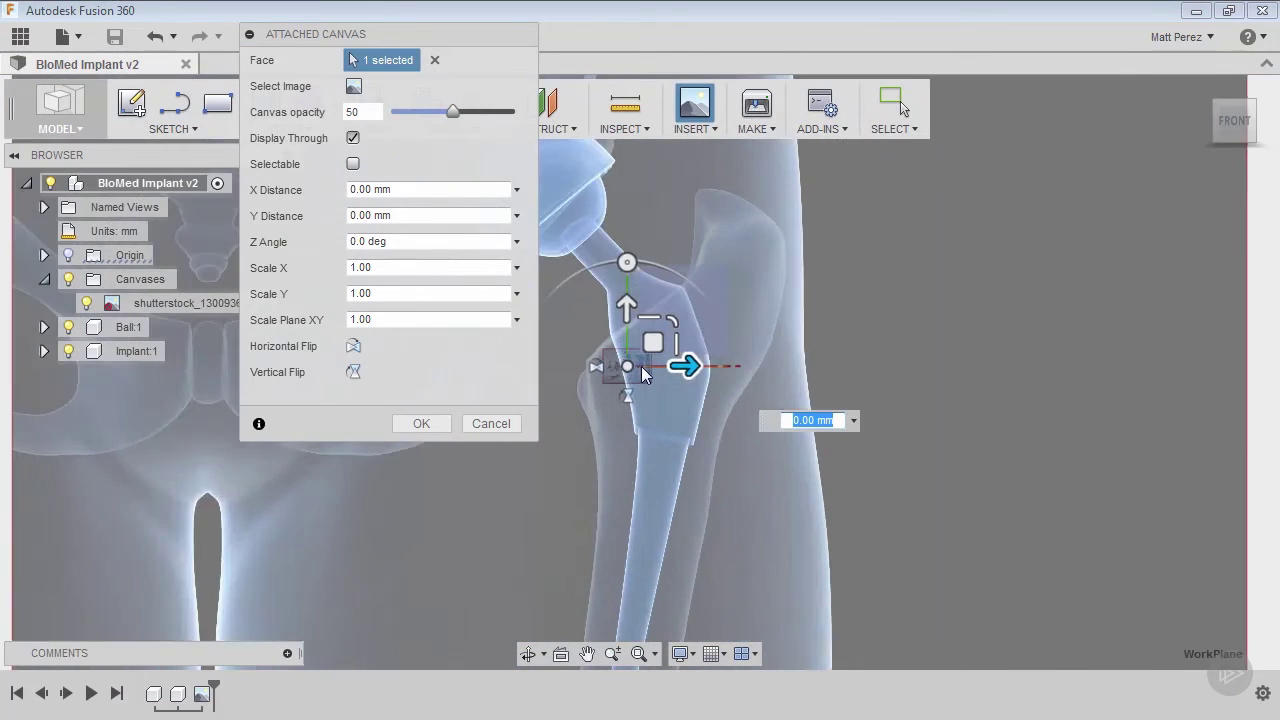
scroll(638, 369, up, 2)
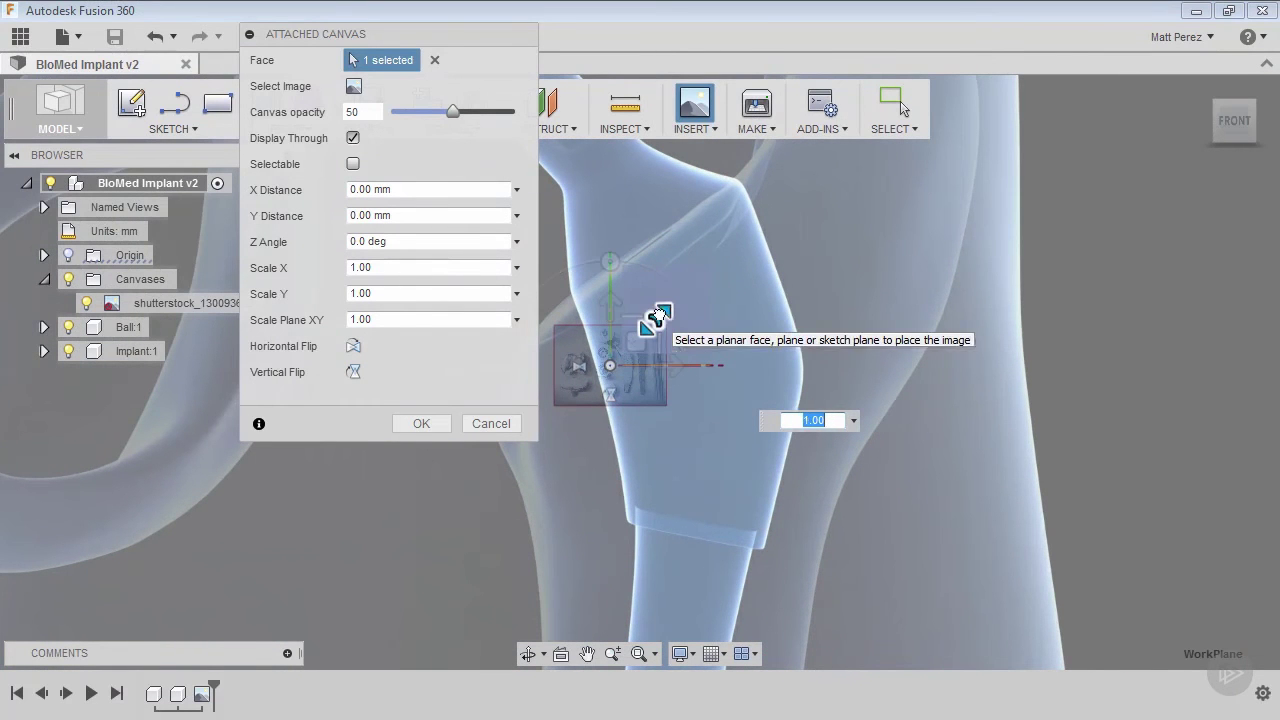
drag(684, 281, 1230, 115)
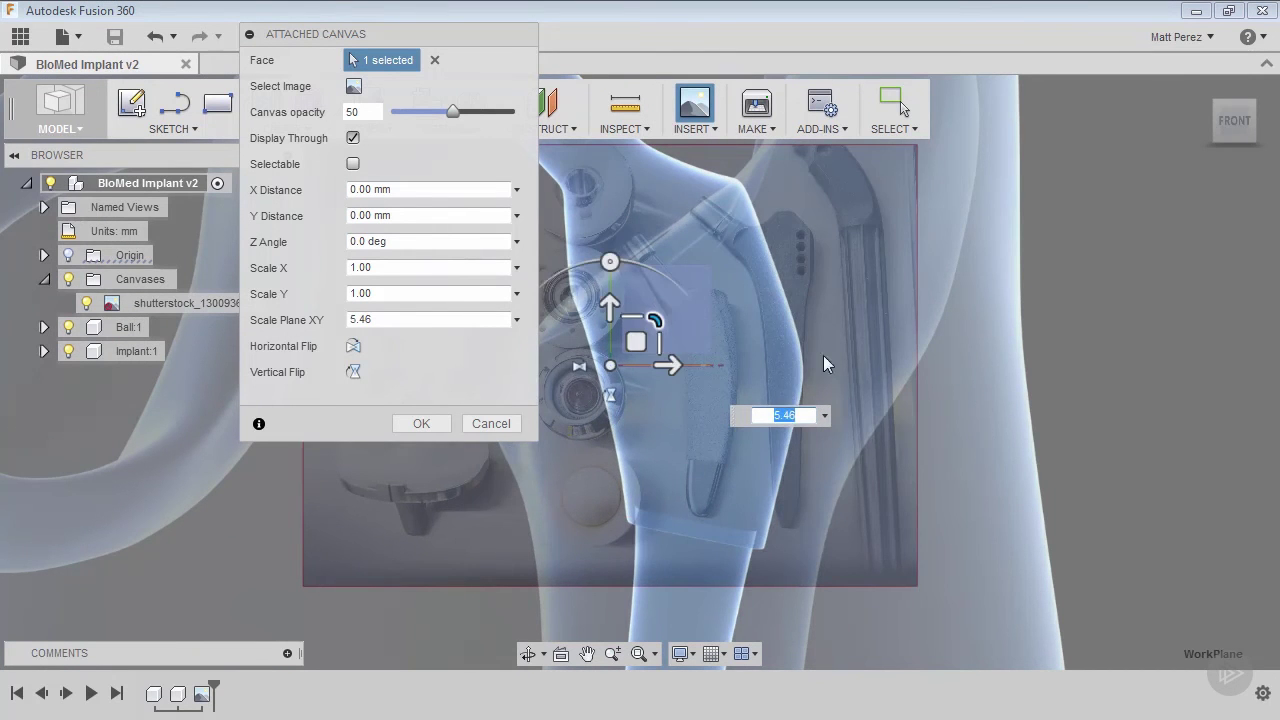
scroll(790, 410, down, 2)
scroll(739, 526, down, 3)
scroll(745, 470, up, 1)
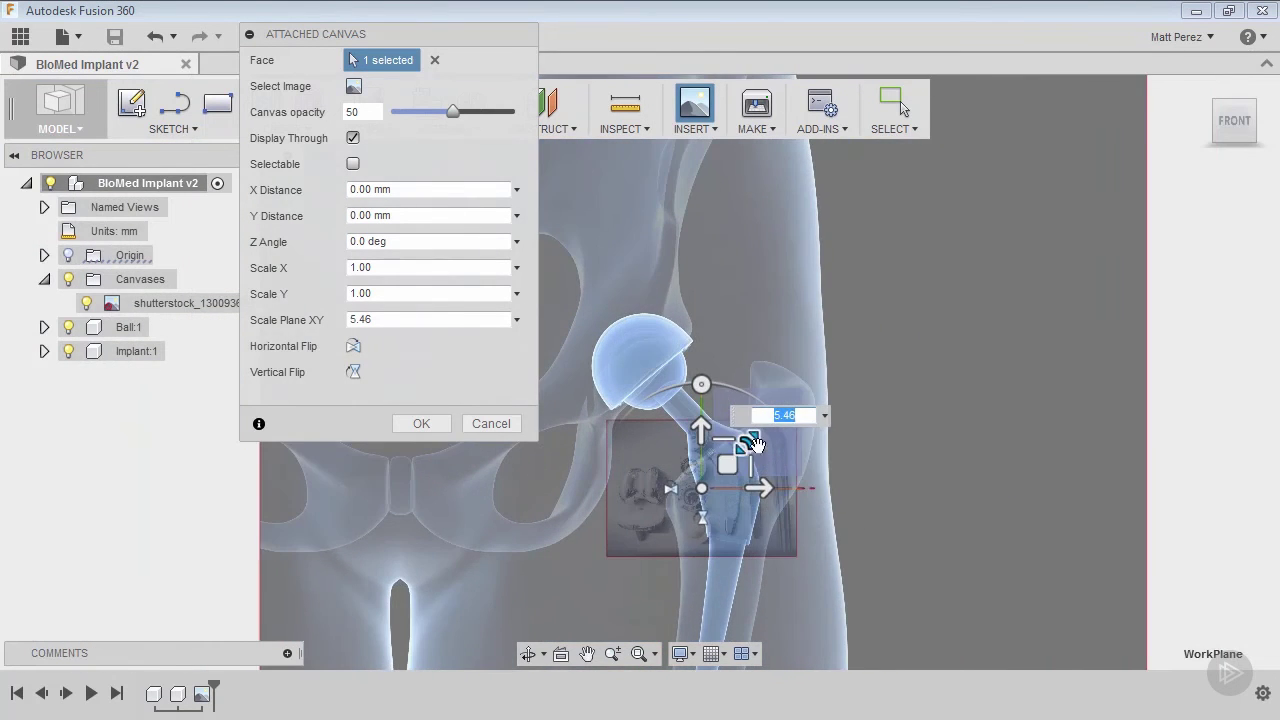
drag(750, 443, 908, 290)
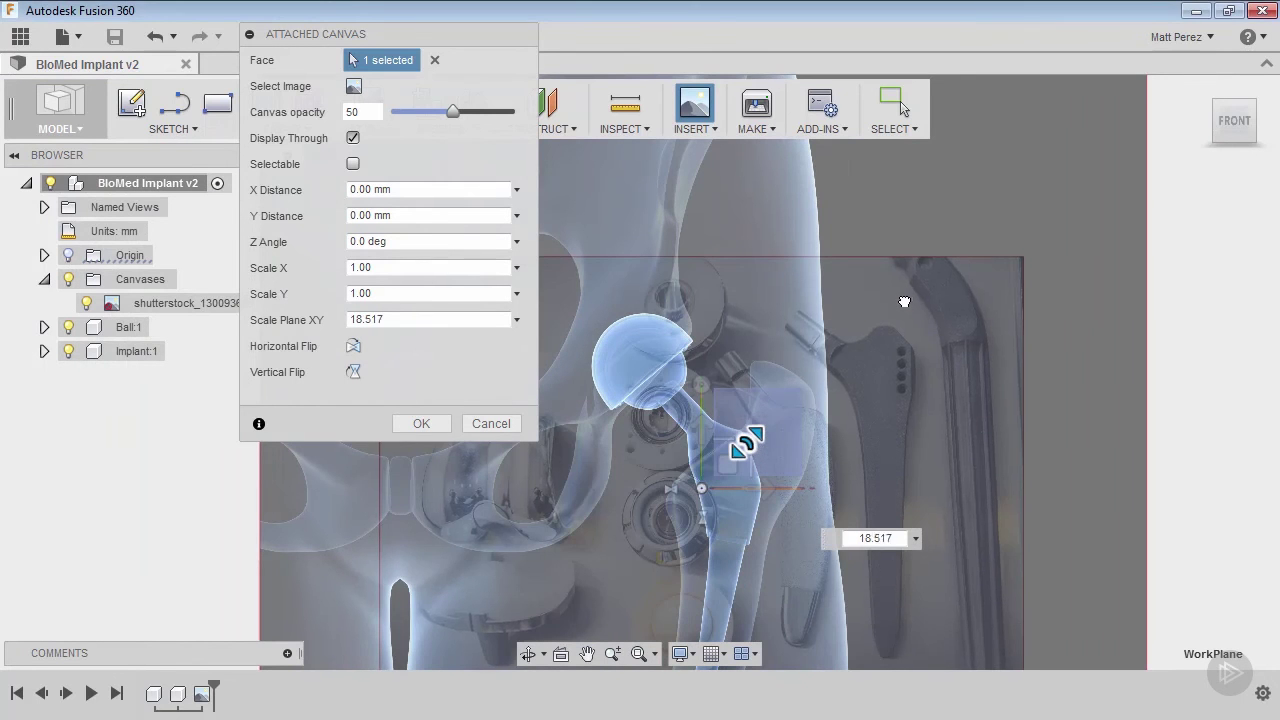
Move the photo canvas so it sits over the X-ray
scroll(813, 408, down, 1)
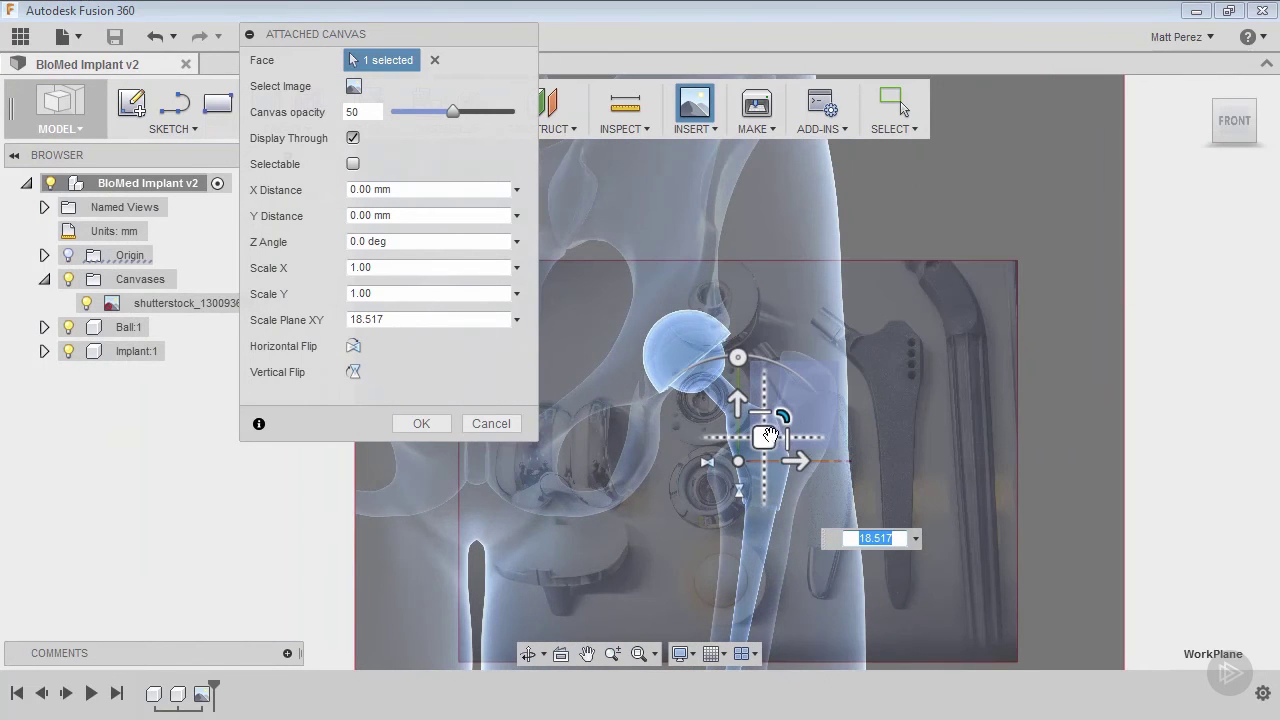
drag(768, 437, 706, 447)
scroll(750, 433, up, 3)
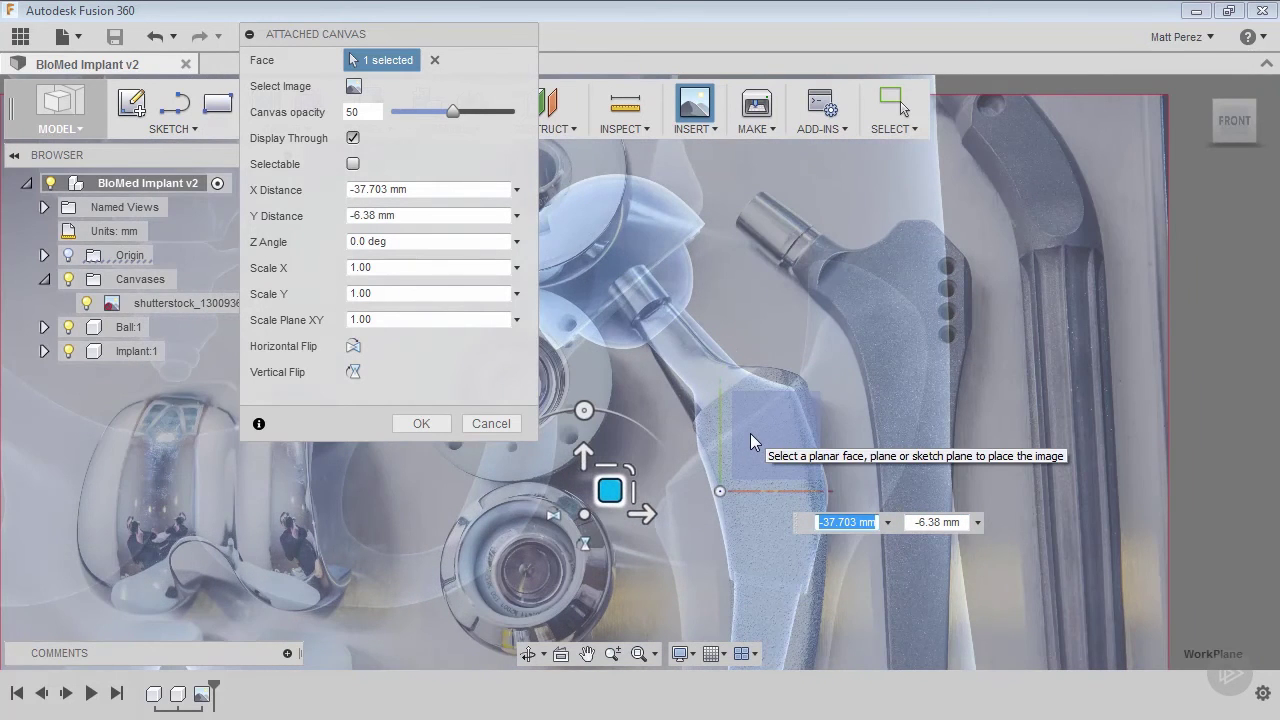
scroll(763, 434, down, 2)
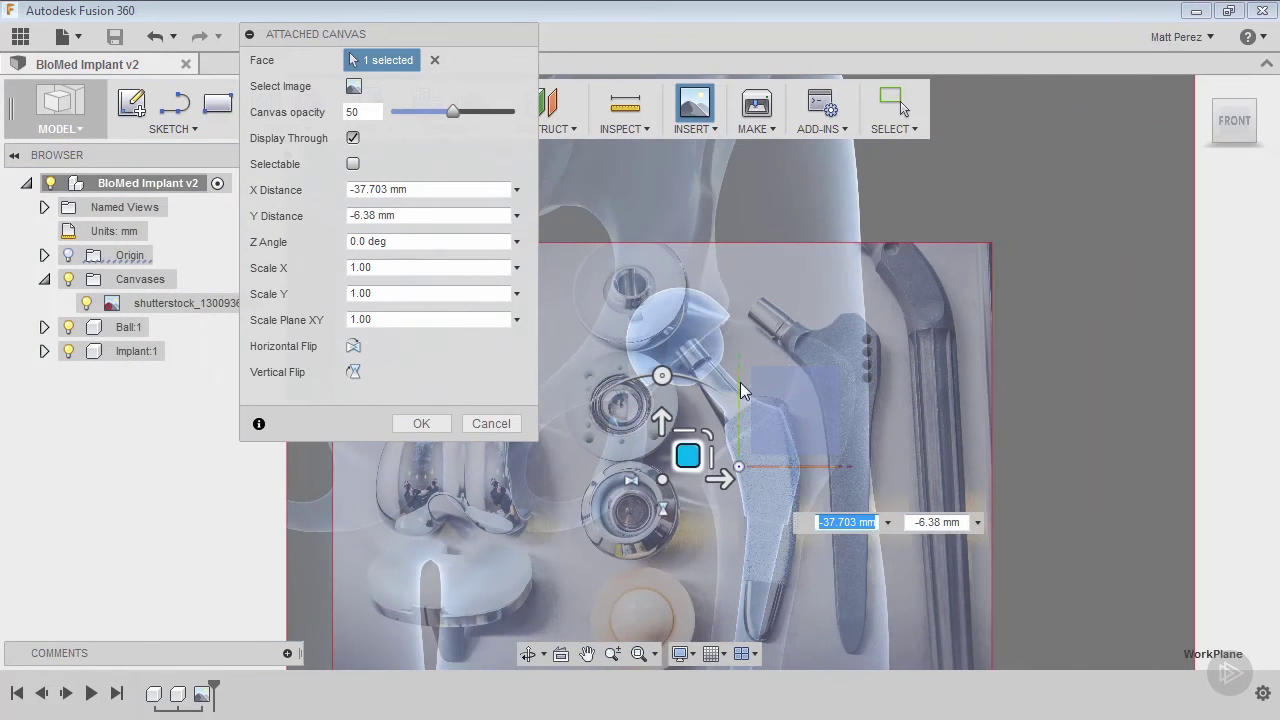
scroll(761, 510, down, 1)
scroll(765, 515, down, 1)
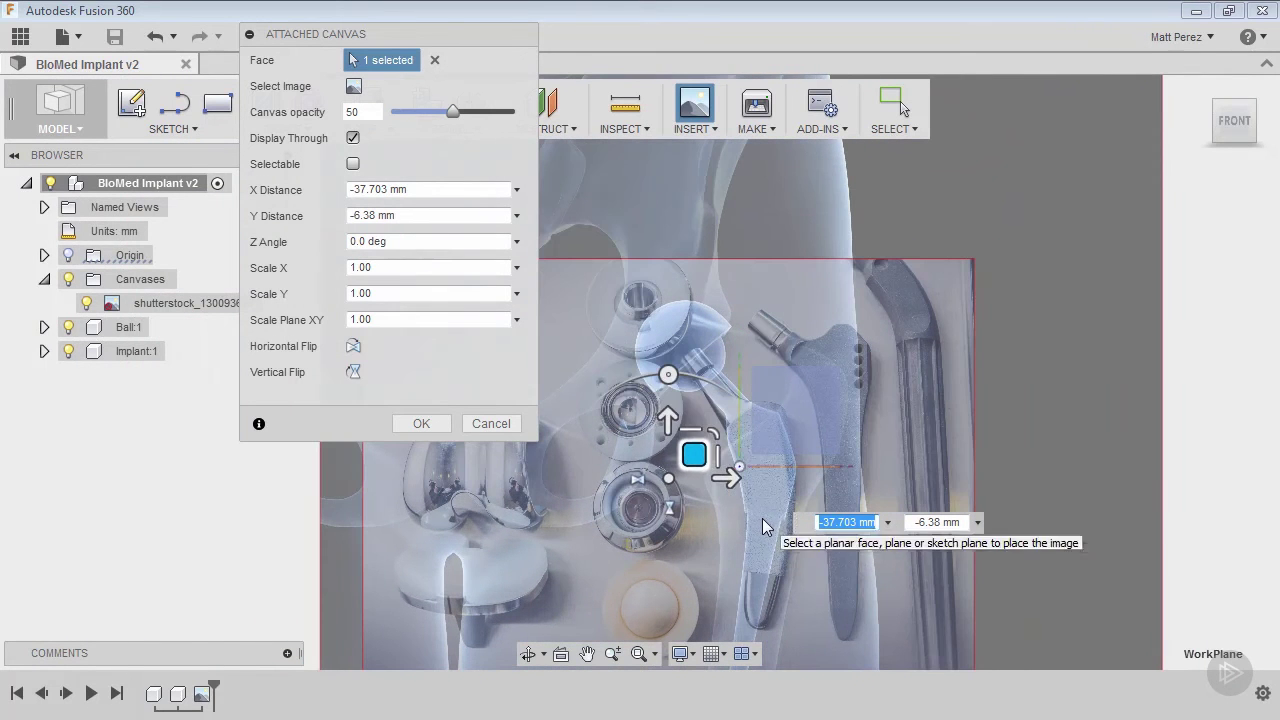
drag(703, 460, 708, 474)
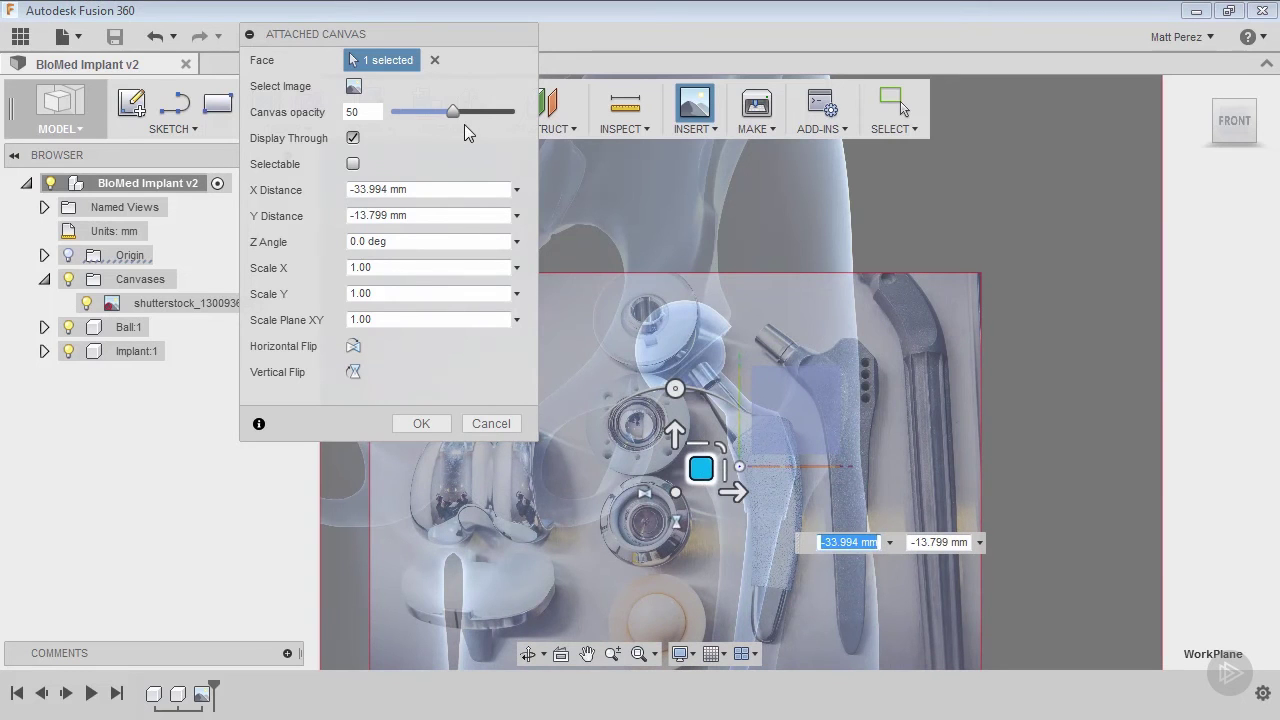
Fade the photo canvas to 38 opacity and rotate it 5 degrees on Z
drag(452, 112, 437, 112)
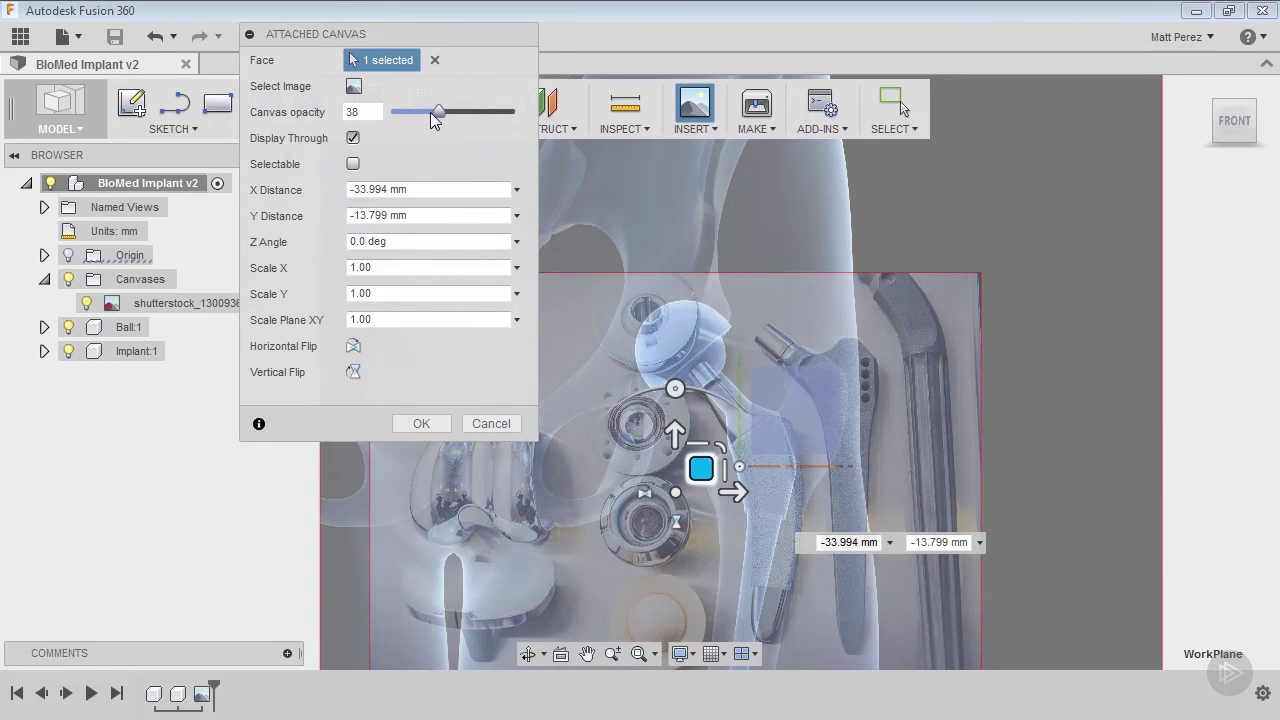
scroll(770, 447, up, 5)
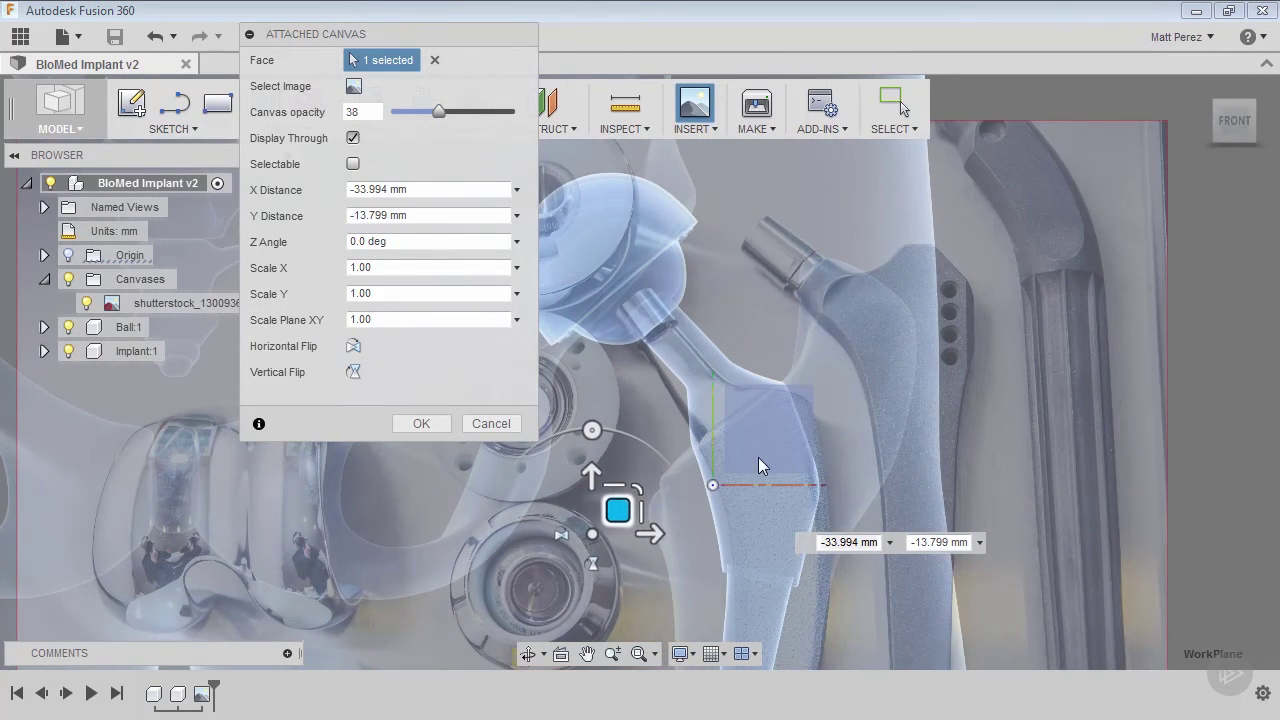
scroll(680, 385, up, 3)
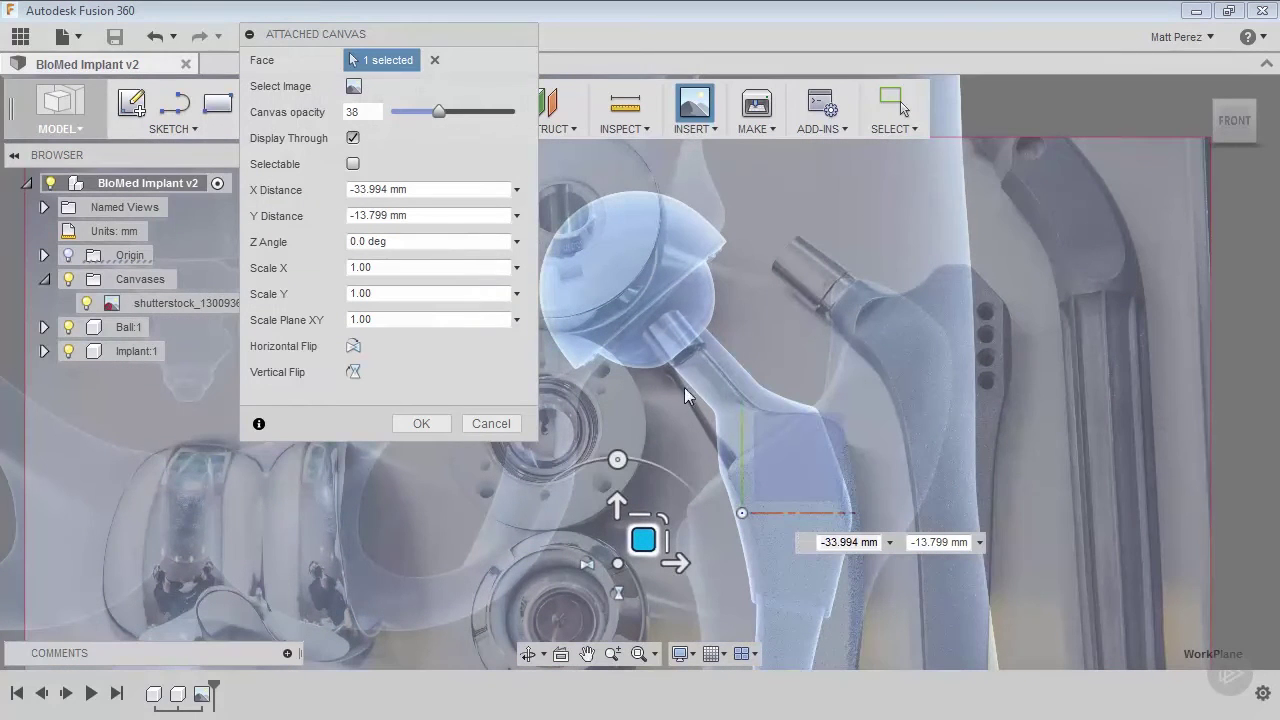
click(400, 242)
drag(400, 242, 321, 242)
text(5)
key(Return)
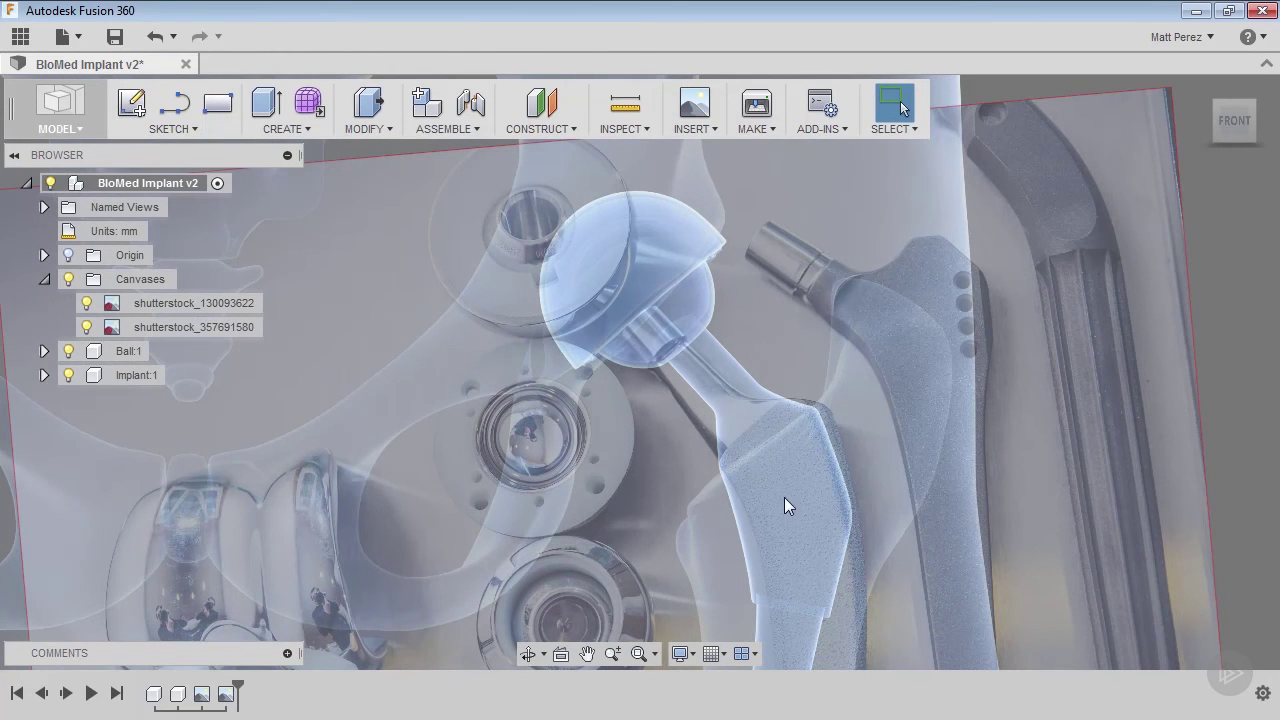
Edit the photo canvas, nudge it up-right and enter -4 in Z Angle to level it
click(150, 327)
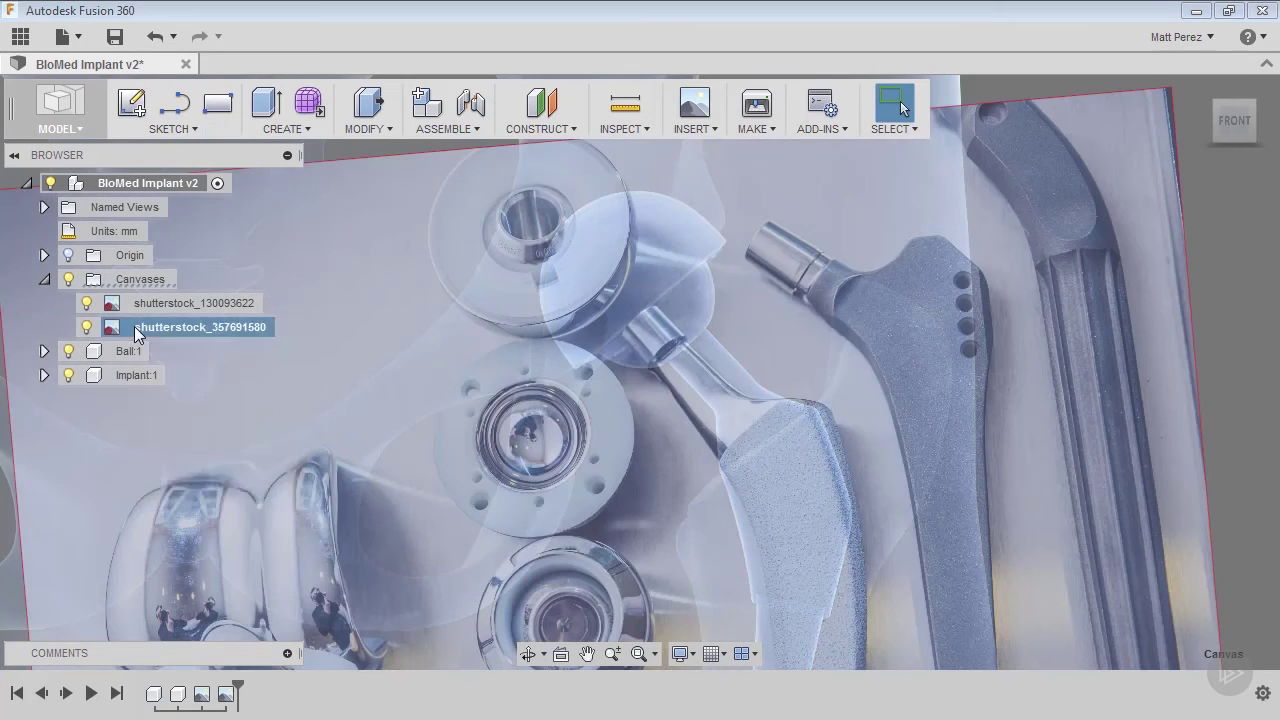
right_click(137, 327)
click(190, 359)
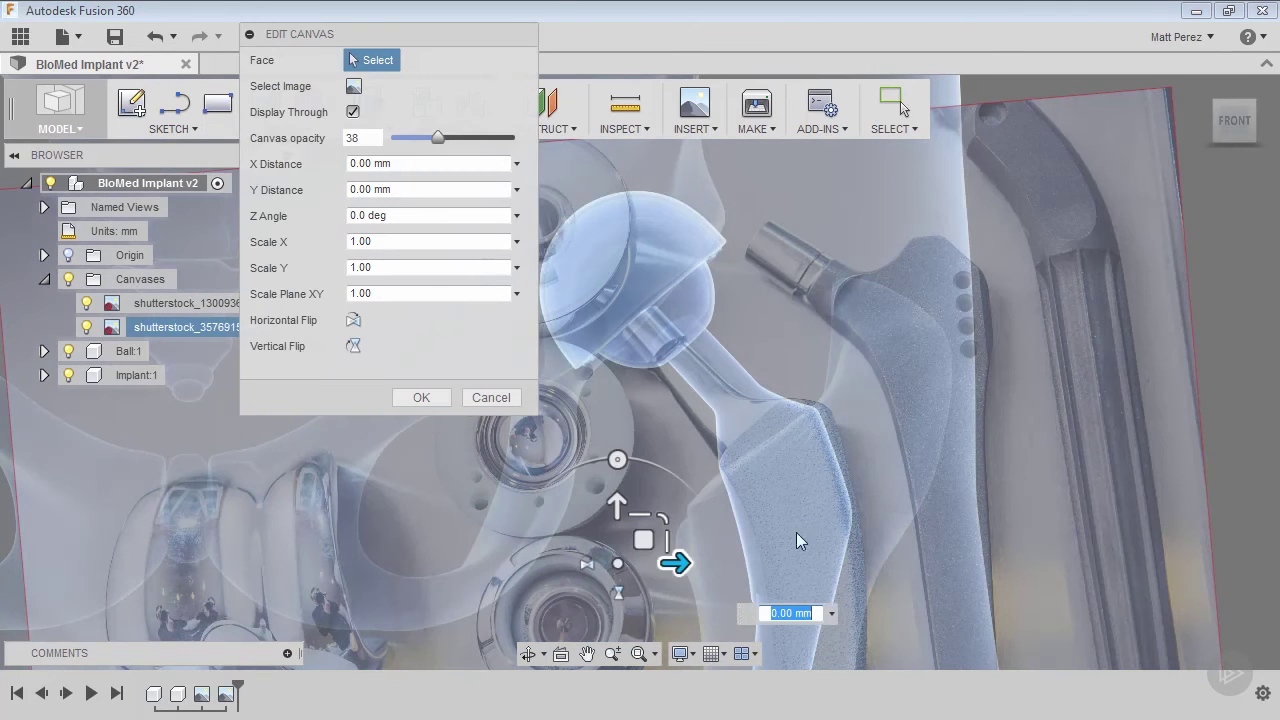
drag(650, 535, 656, 528)
scroll(750, 452, down, 4)
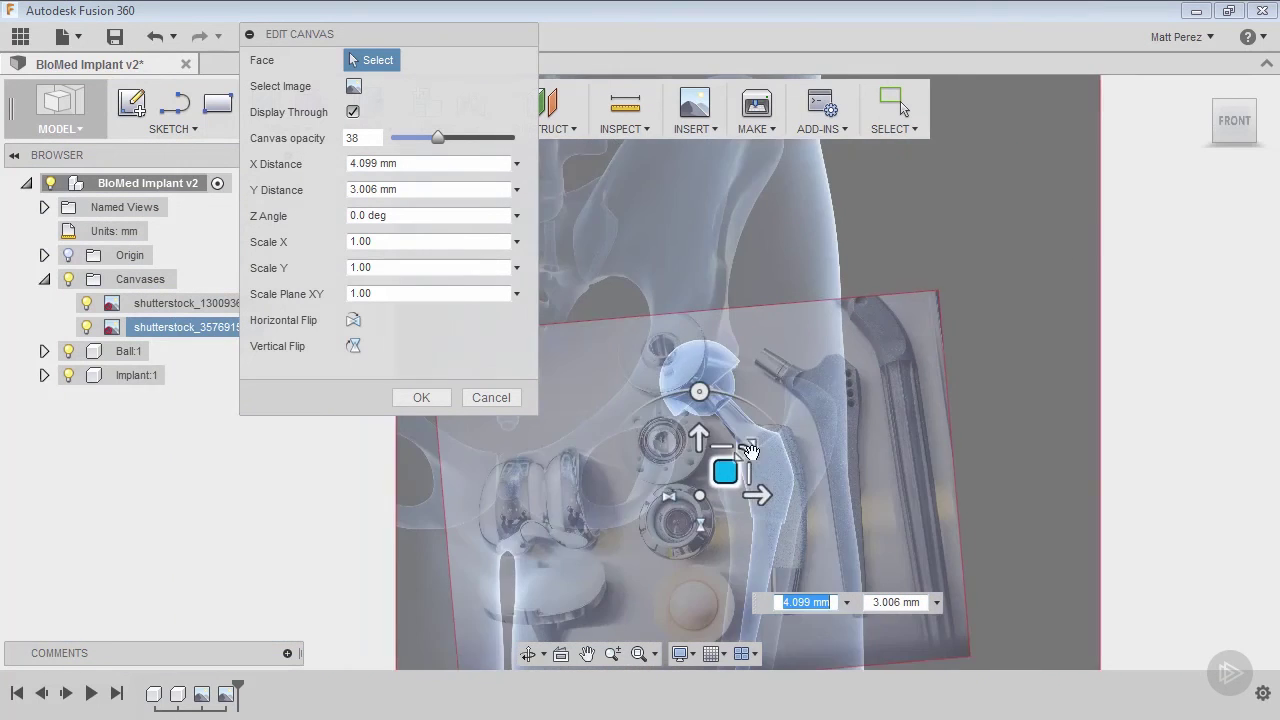
scroll(765, 548, up, 3)
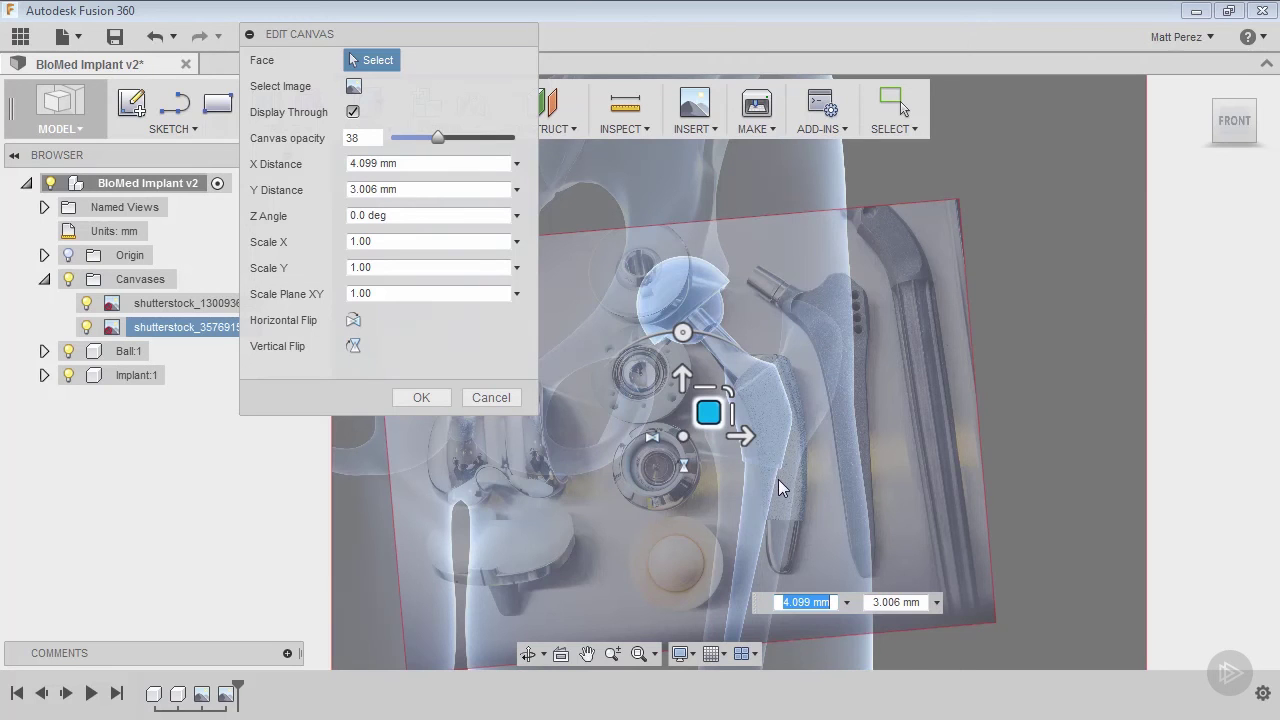
click(400, 216)
text(-4)
key(Return)
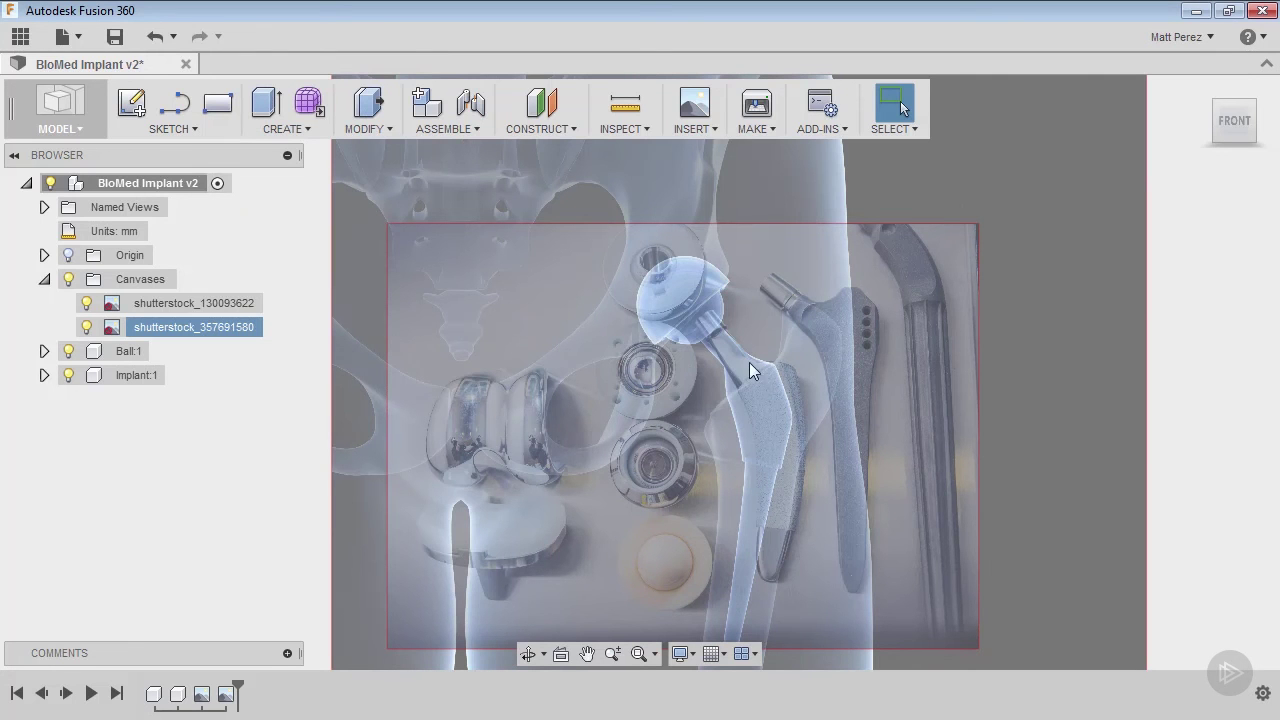
Re-edit the photo canvas to a -5° Z angle, offset 4.079 mm by 3.656 mm
right_click(130, 329)
click(165, 360)
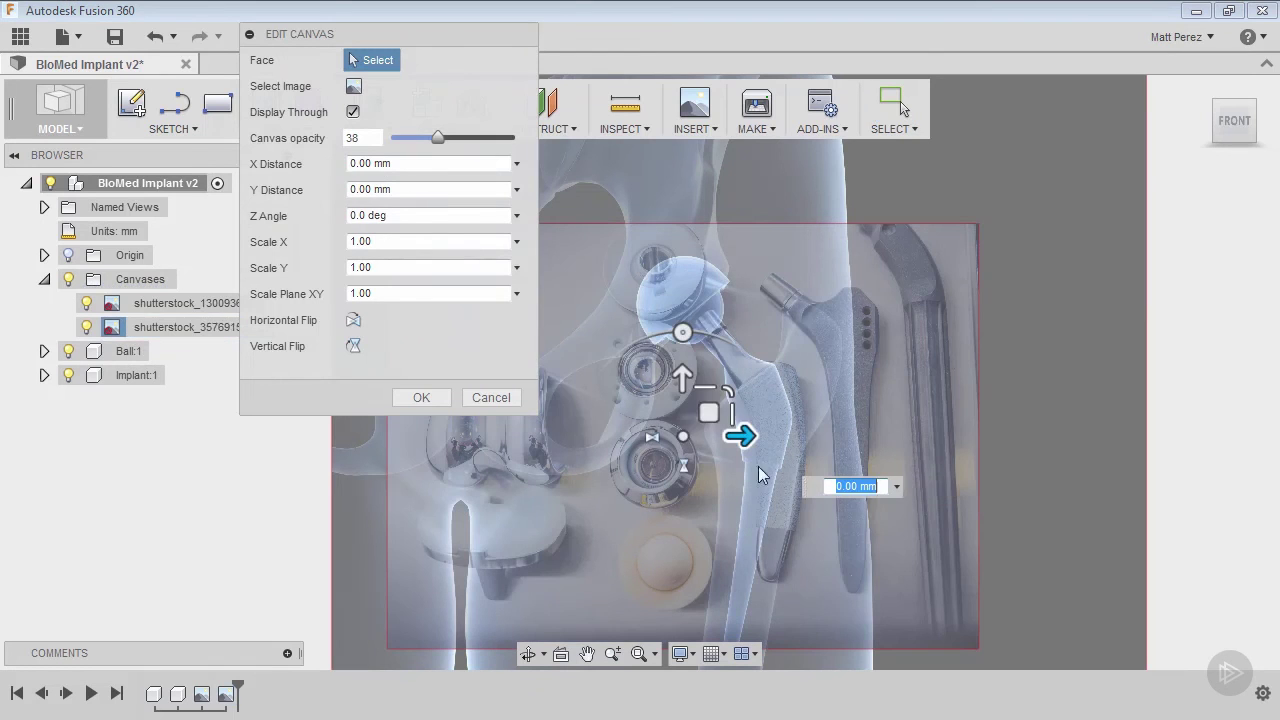
drag(712, 424, 693, 423)
double_click(376, 219)
text(-5)
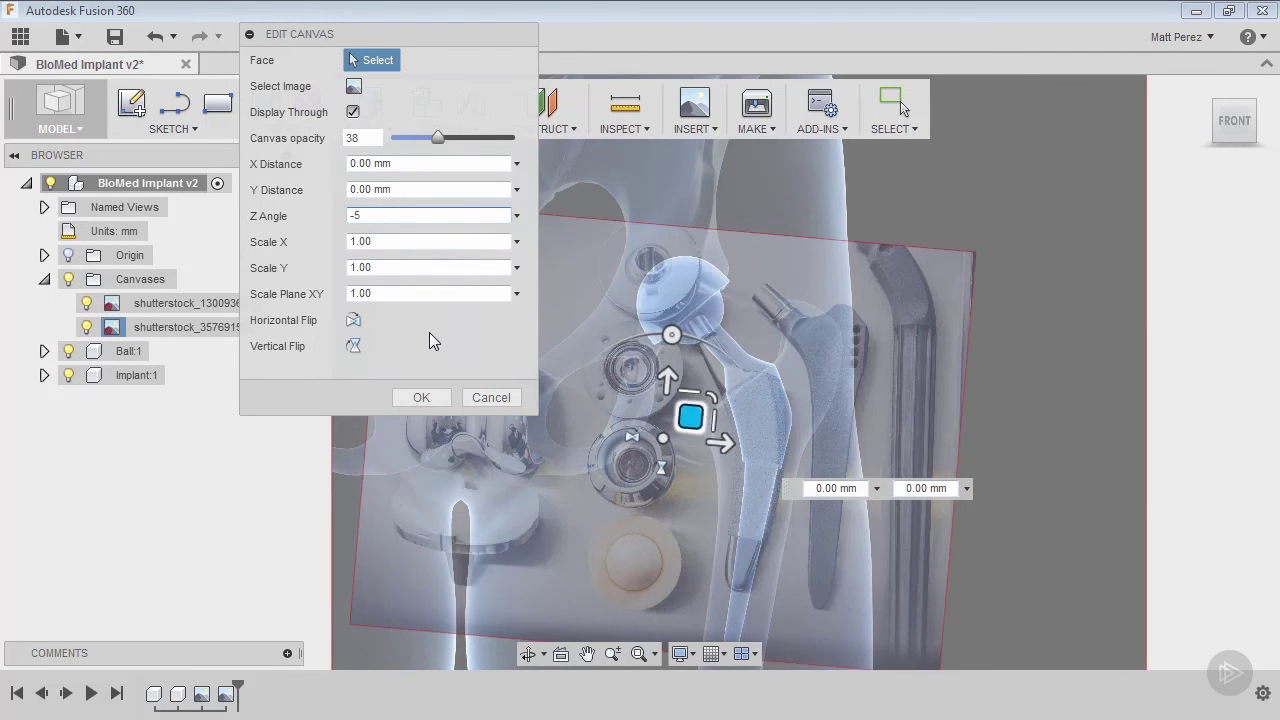
drag(690, 416, 700, 409)
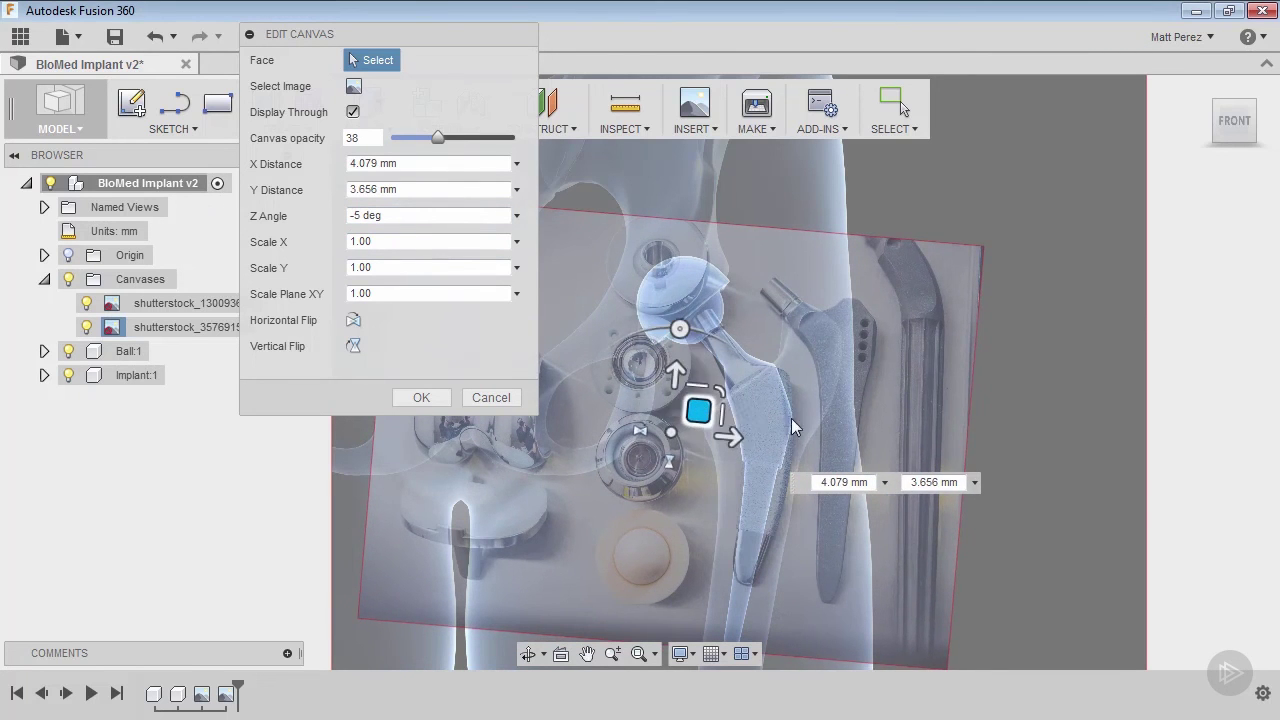
click(417, 398)
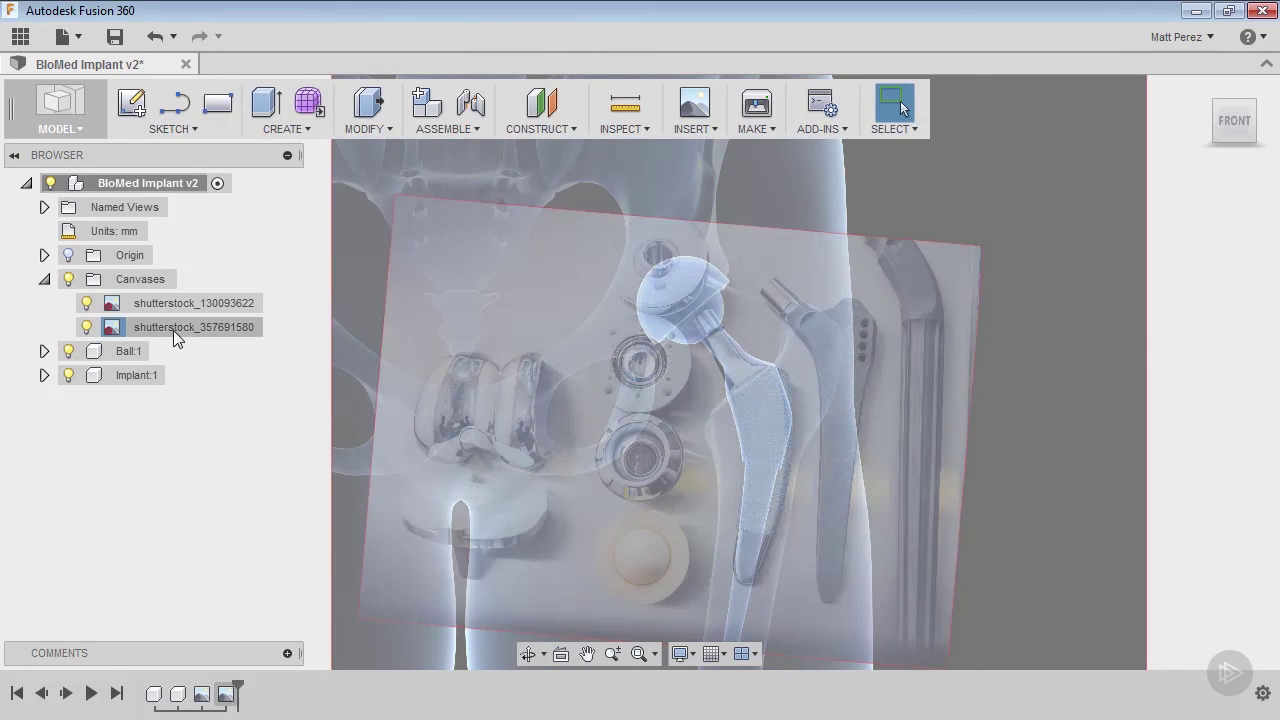
Rename the photo canvas shutterstock_357691580 to 'Implant Profile'
double_click(200, 328)
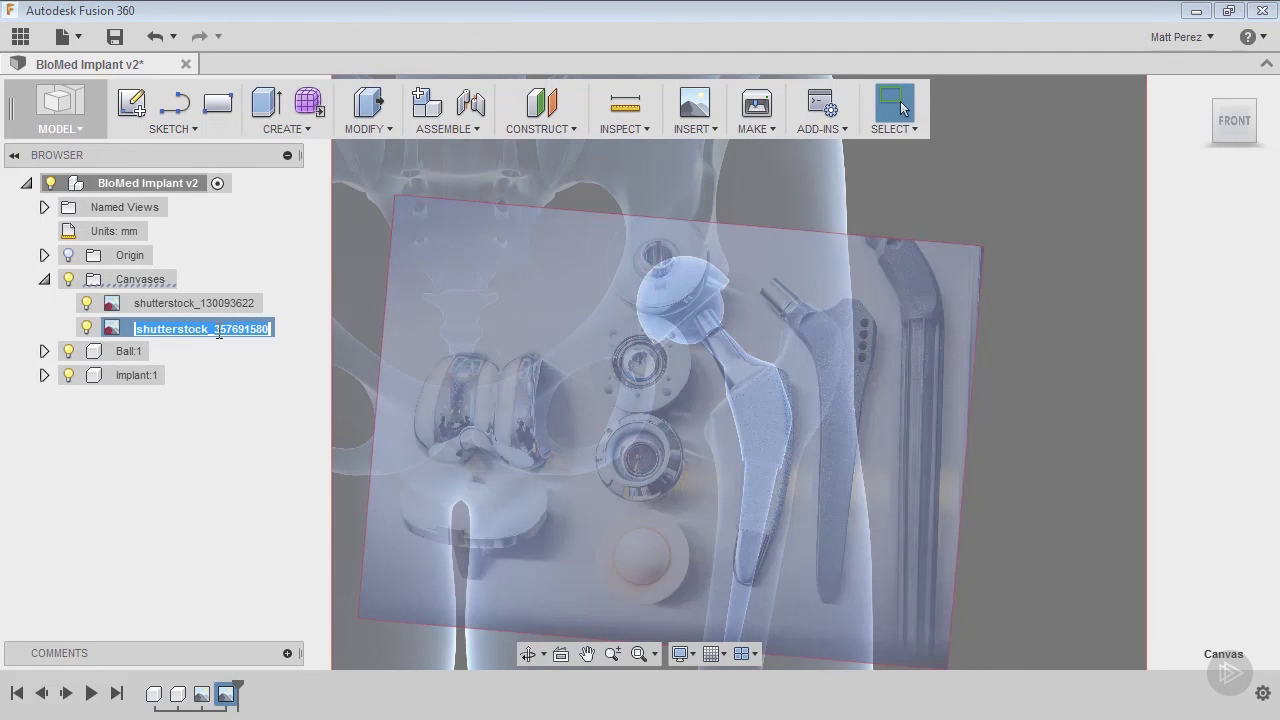
text(Imp)
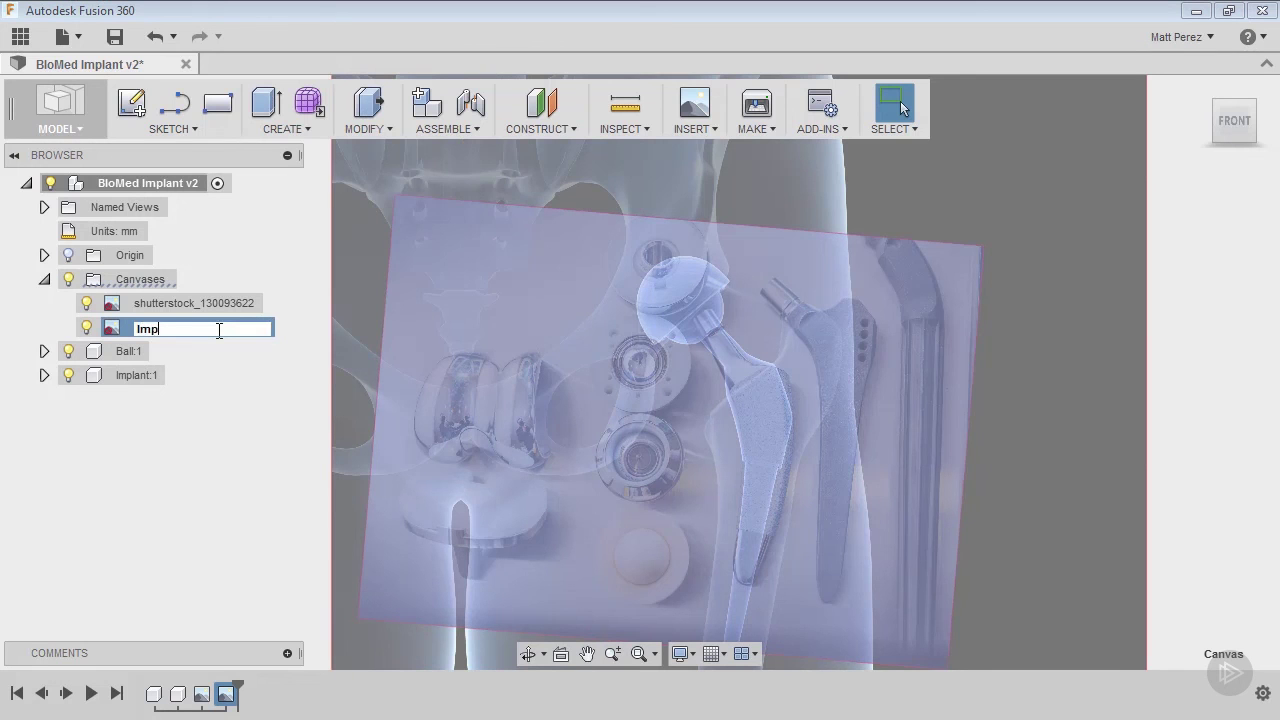
text(lant Profile)
key(Return)
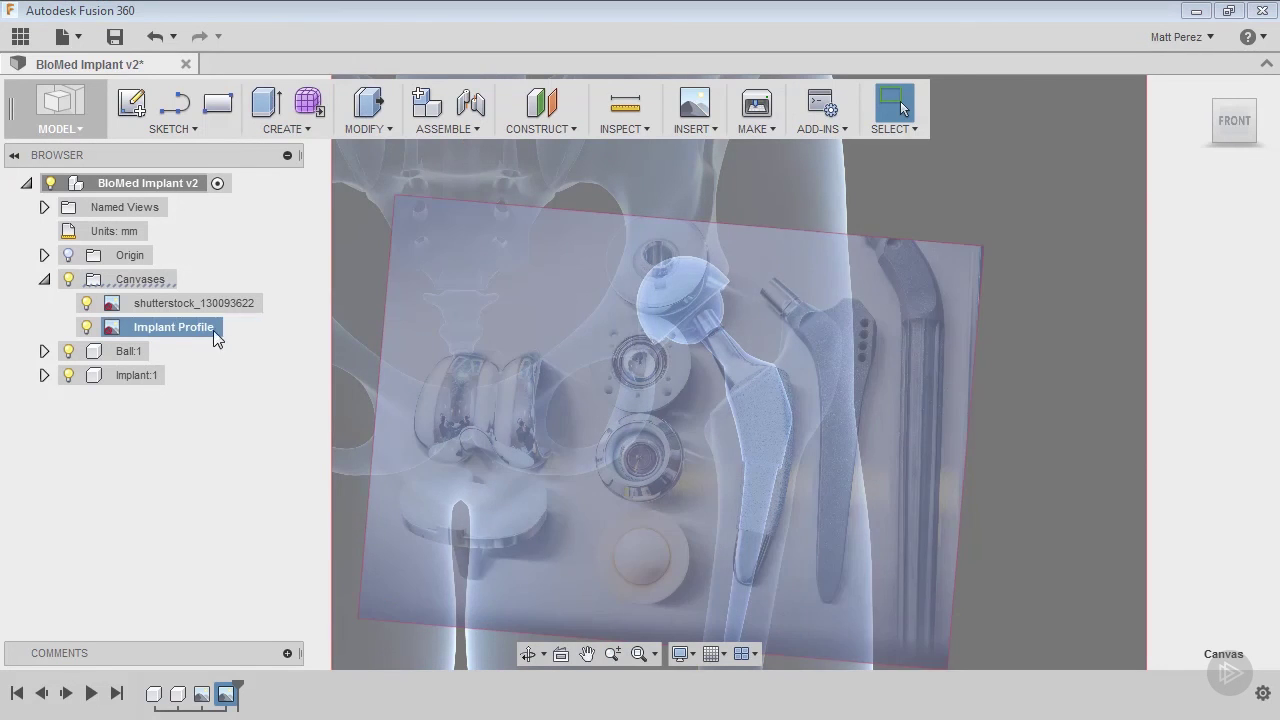
Rename the X-ray canvas to 'Implant Reference' and hide the Implant Profile canvas
click(207, 298)
click(209, 300)
text(Implant Reference)
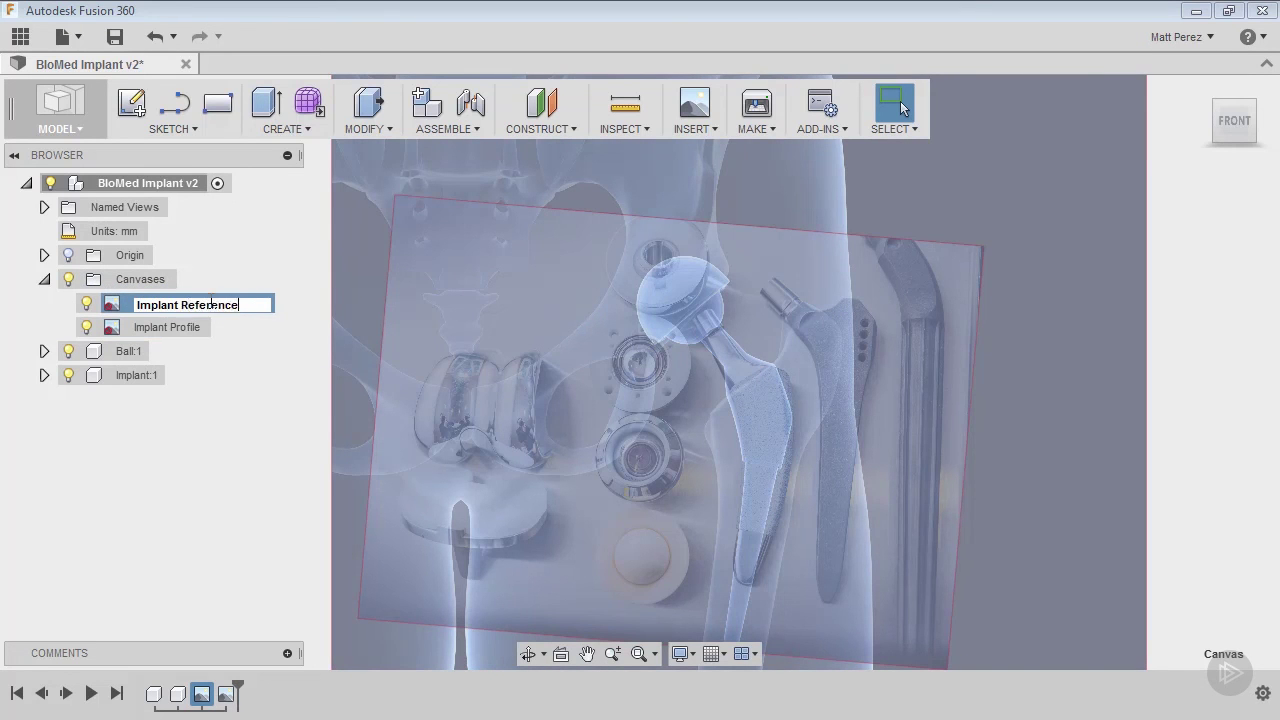
key(Return)
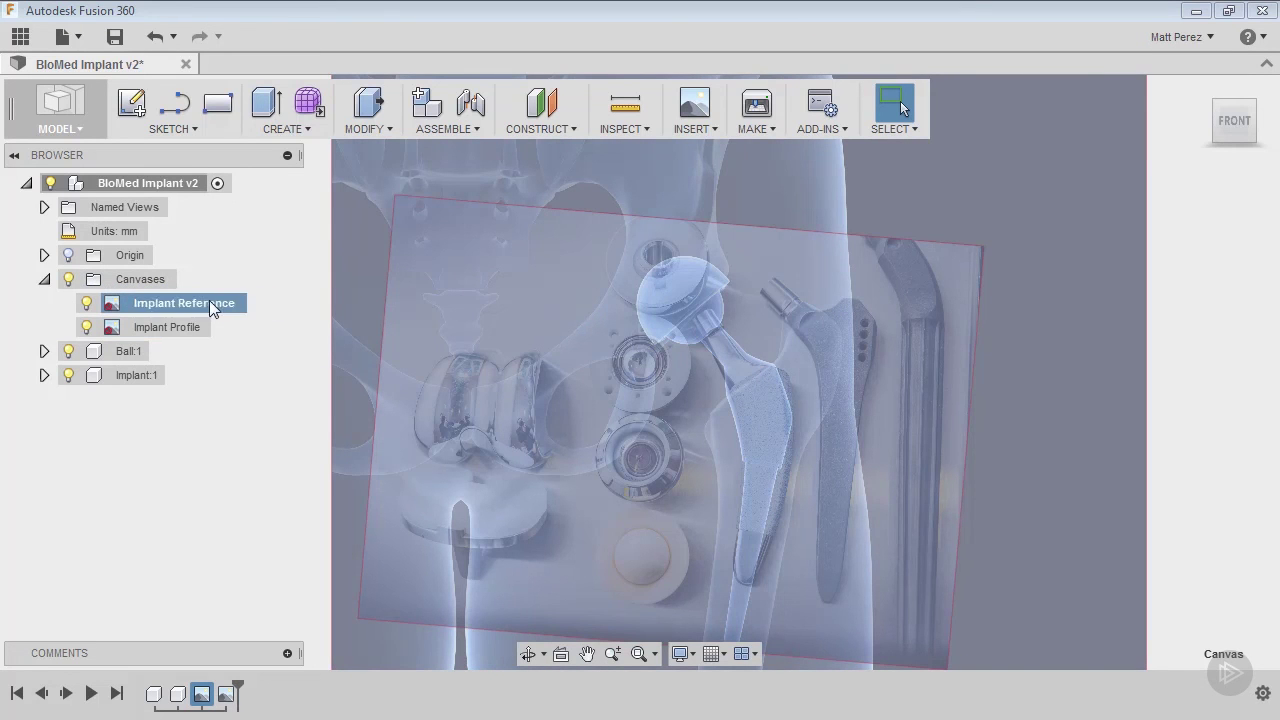
click(86, 327)
click(1127, 447)
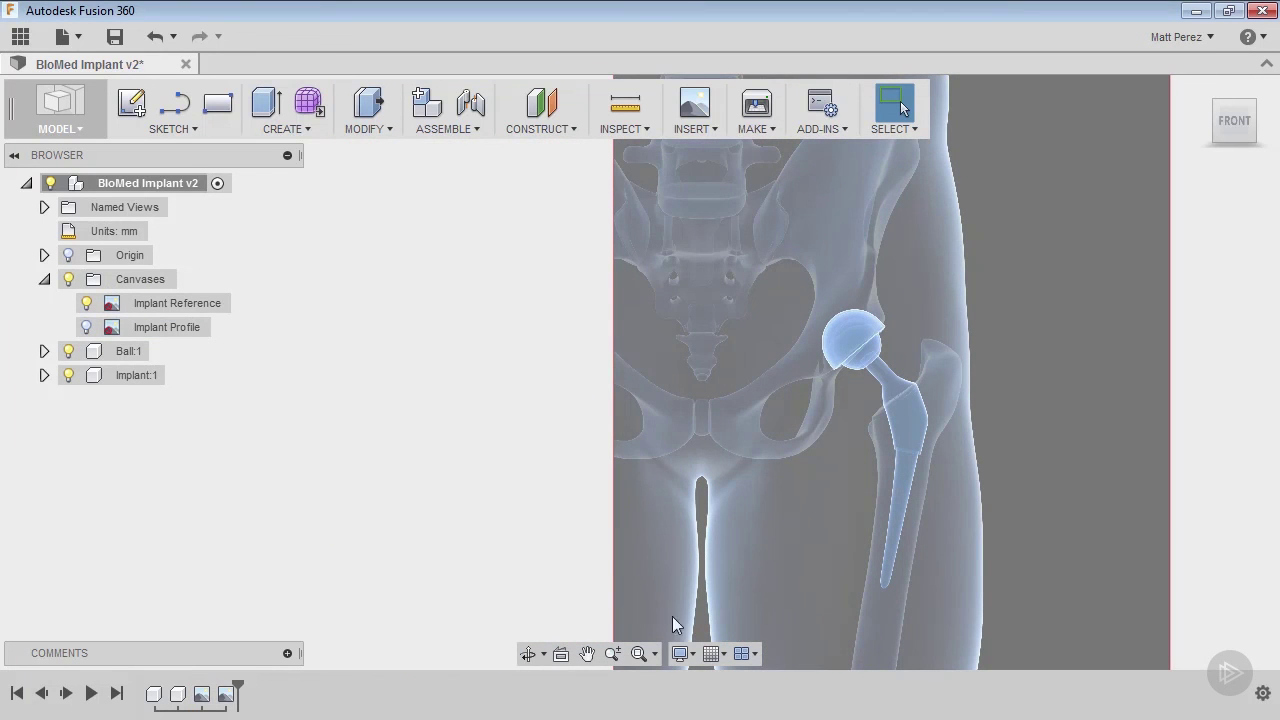
Fit the view and save version v2 with the description 'Implant Profile'
click(641, 654)
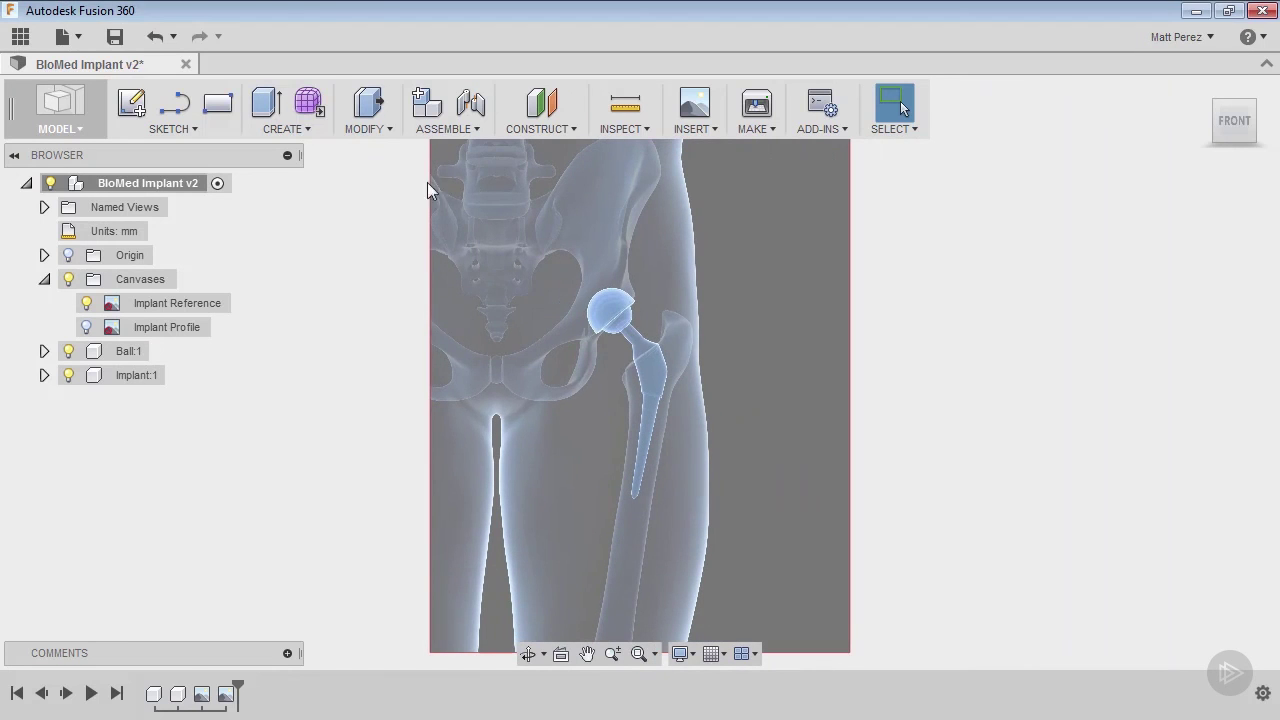
click(112, 40)
drag(668, 356, 500, 350)
text(Impl)
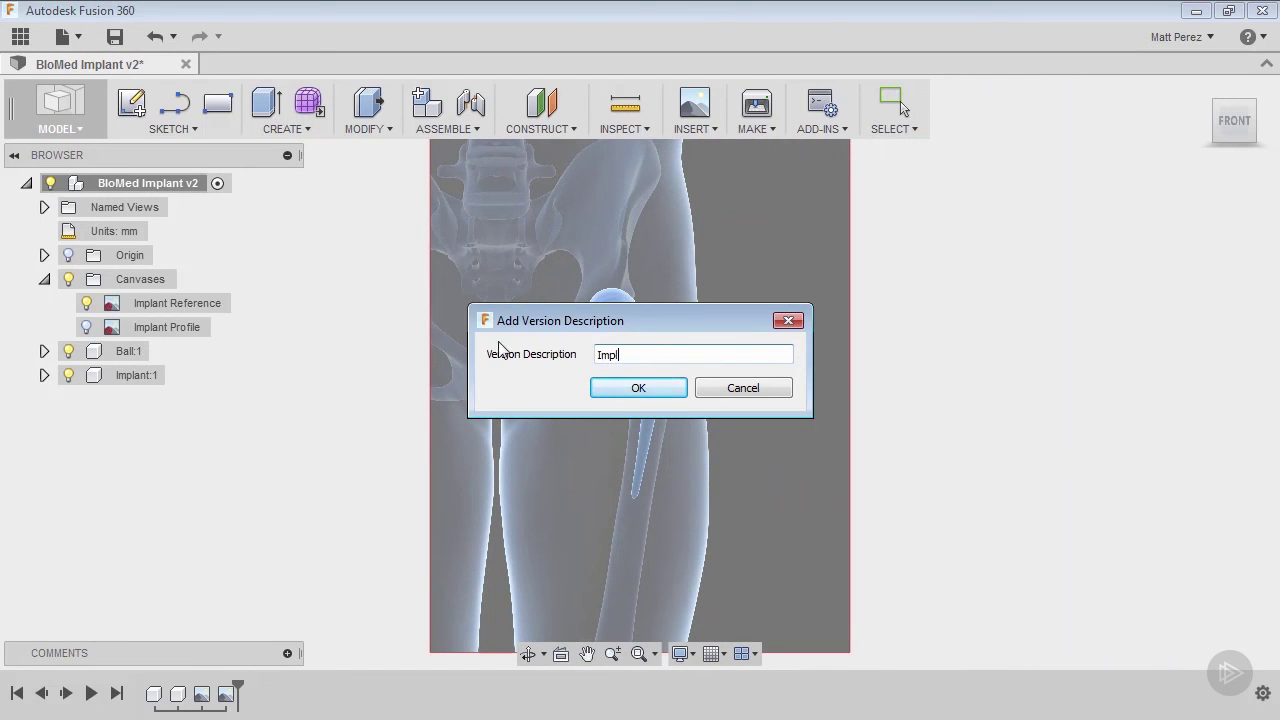
text(ant Profile)
key(Return)
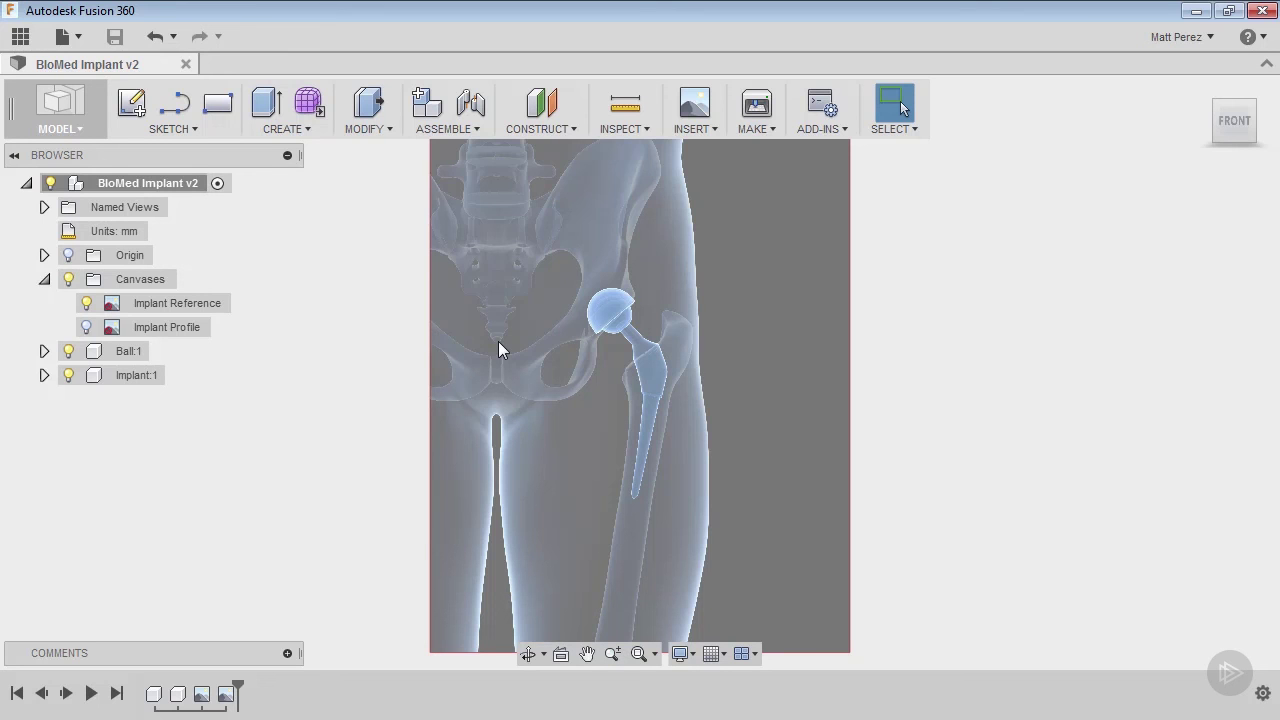
Zoom in on the implant ball and stem over the X-ray canvas
scroll(608, 306, up, 5)
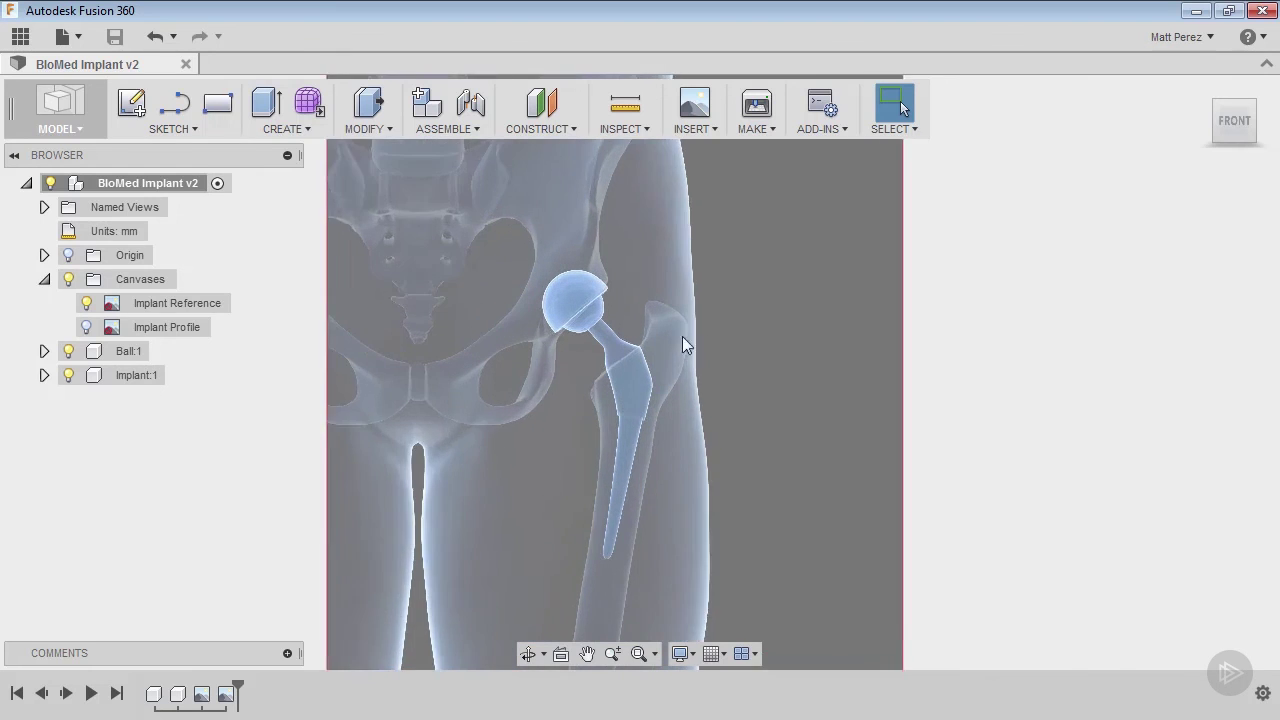